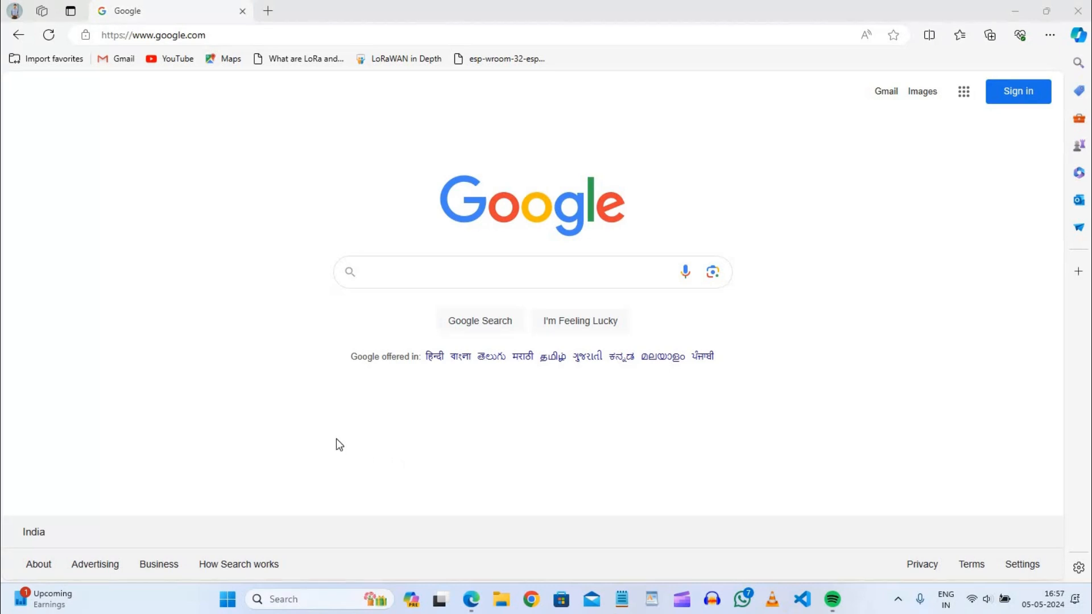
Search for "download xampp" and download the 64-bit XAMPP for Windows 8.0.30 installer from the Apache Friends site.
{"action": "left_click", "coordinate": [390, 272]}
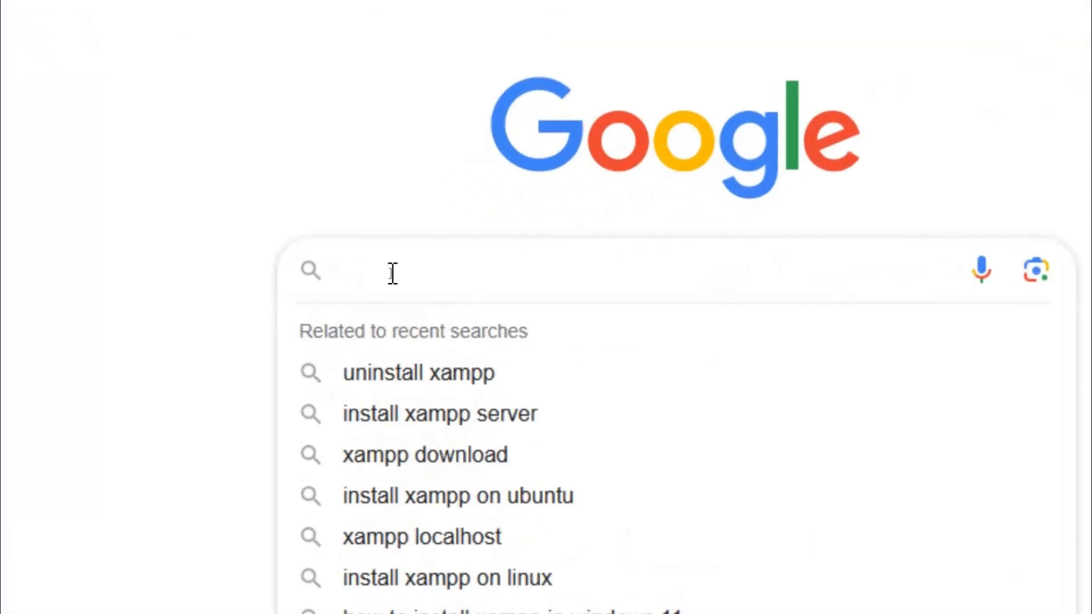
{"action": "type", "text": "download"}
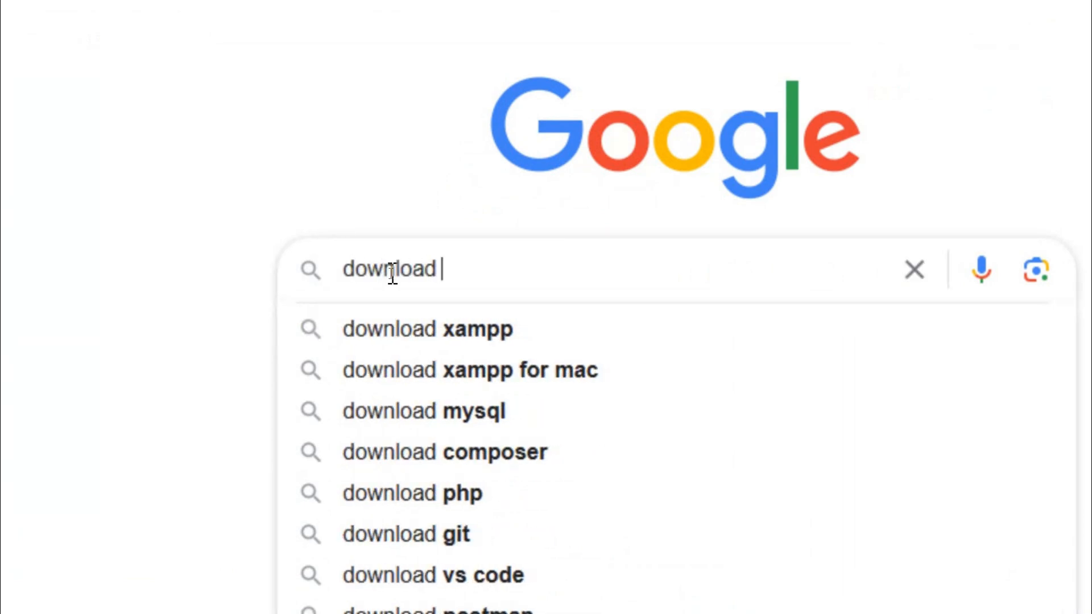
{"action": "key", "text": "Down"}
{"action": "key", "text": "Return"}
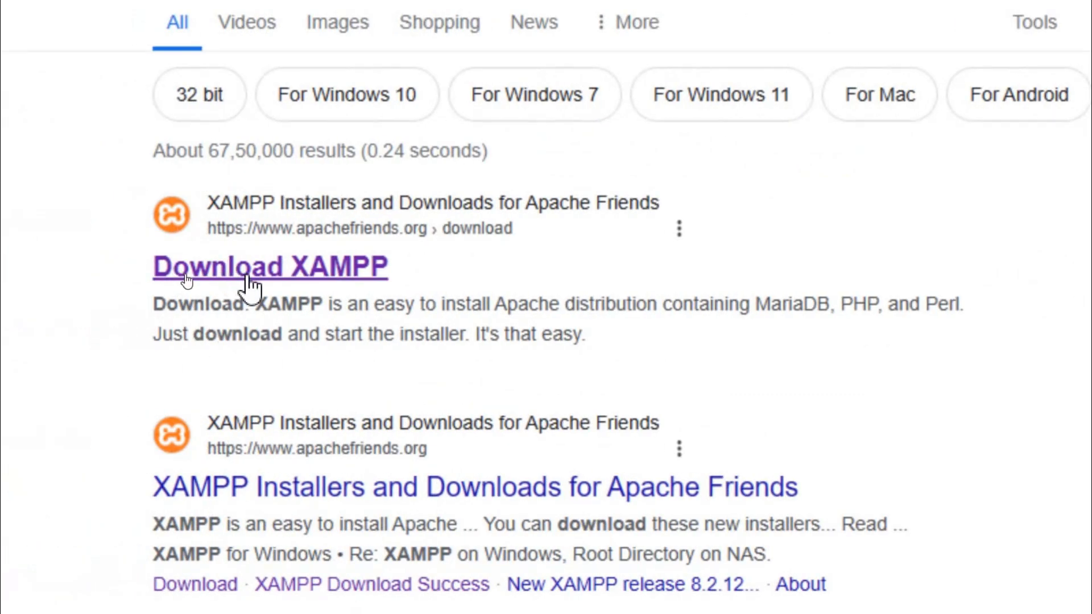
{"action": "left_click", "coordinate": [187, 276]}
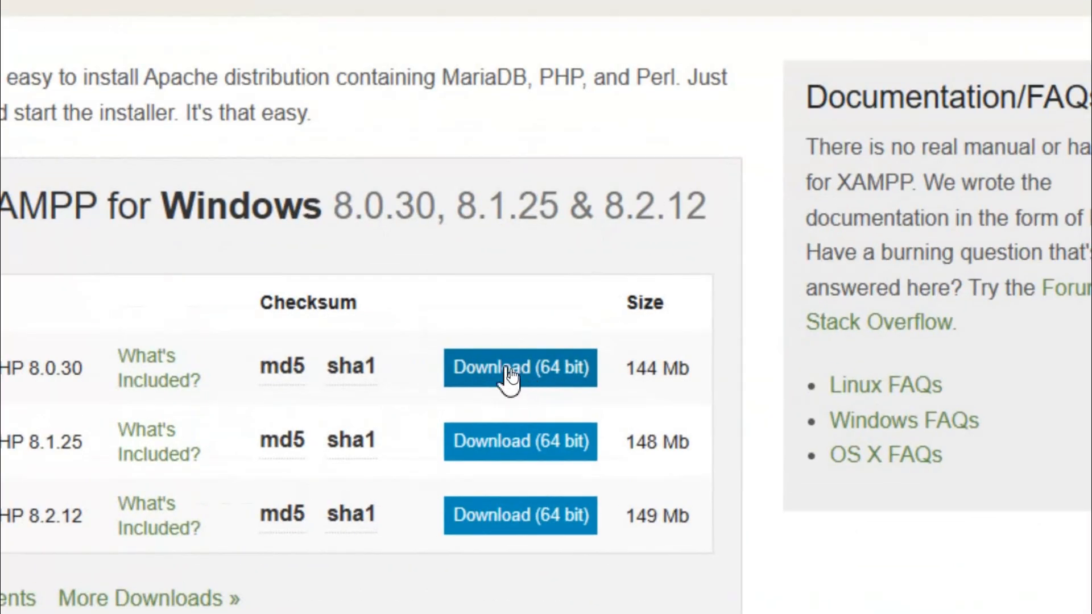
{"action": "left_click", "coordinate": [520, 370]}
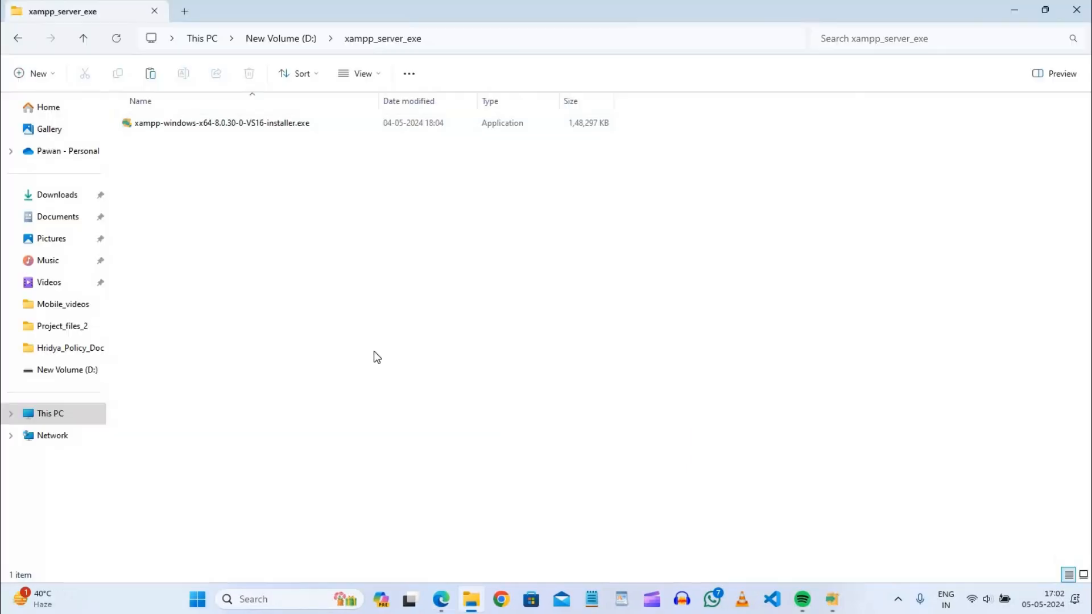
Run xampp-windows-x64-8.0.30-0-VS16-installer.exe and install all default components to C:\xampp in English, launching the Control Panel on completion.
{"action": "double_click", "coordinate": [286, 125]}
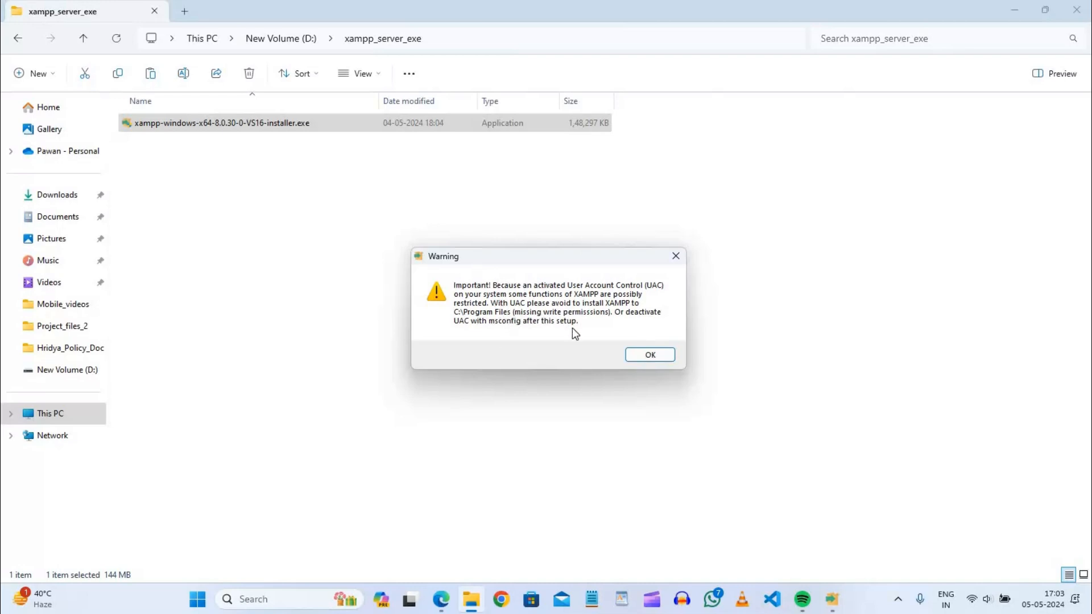
{"action": "left_click", "coordinate": [646, 355]}
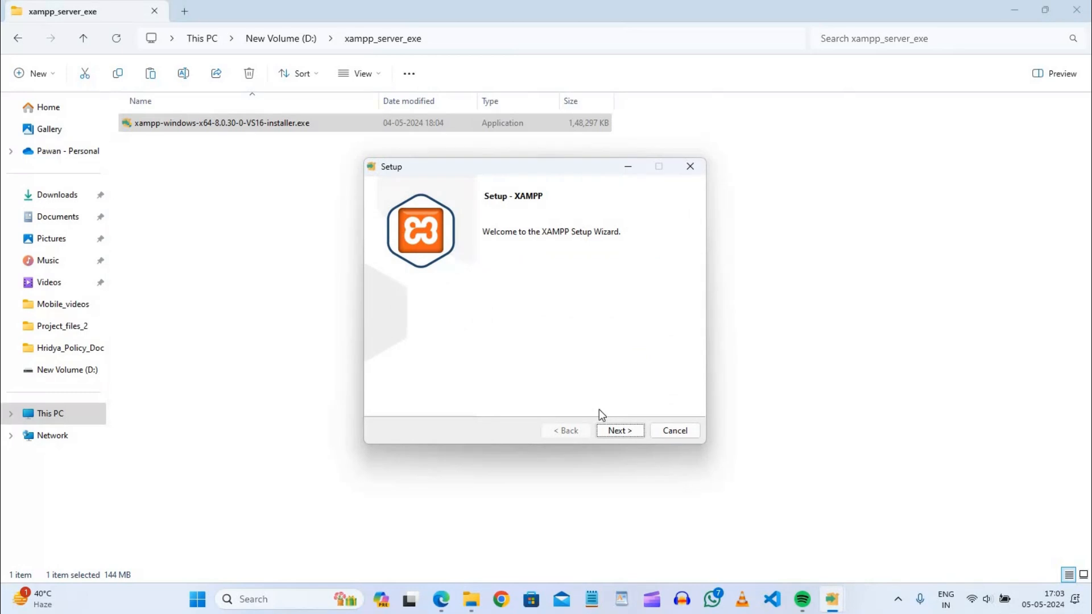
{"action": "left_click", "coordinate": [618, 430]}
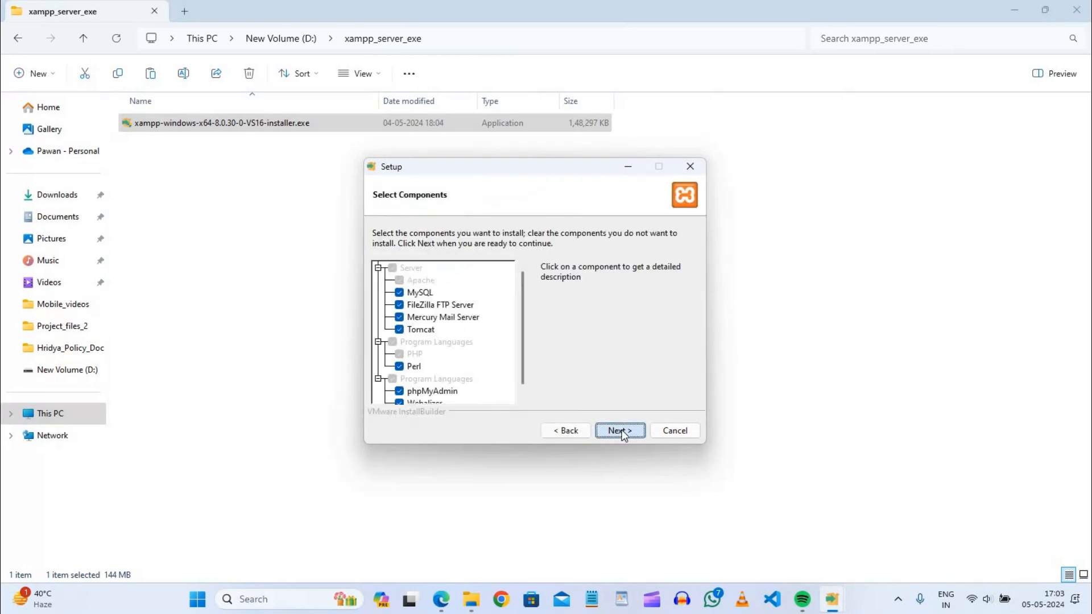
{"action": "left_click", "coordinate": [619, 430]}
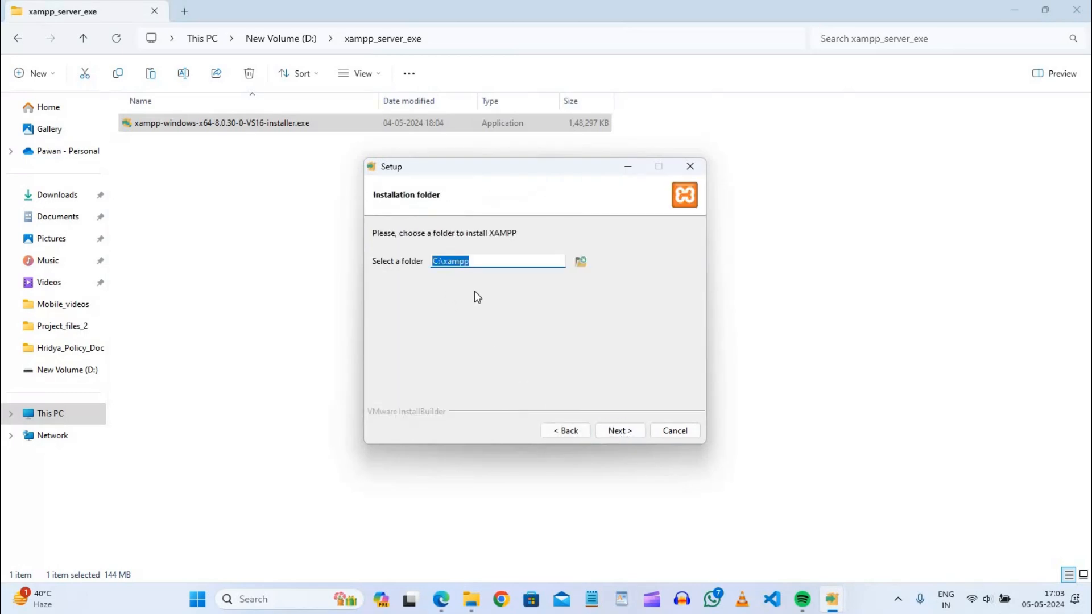
{"action": "left_click", "coordinate": [620, 430]}
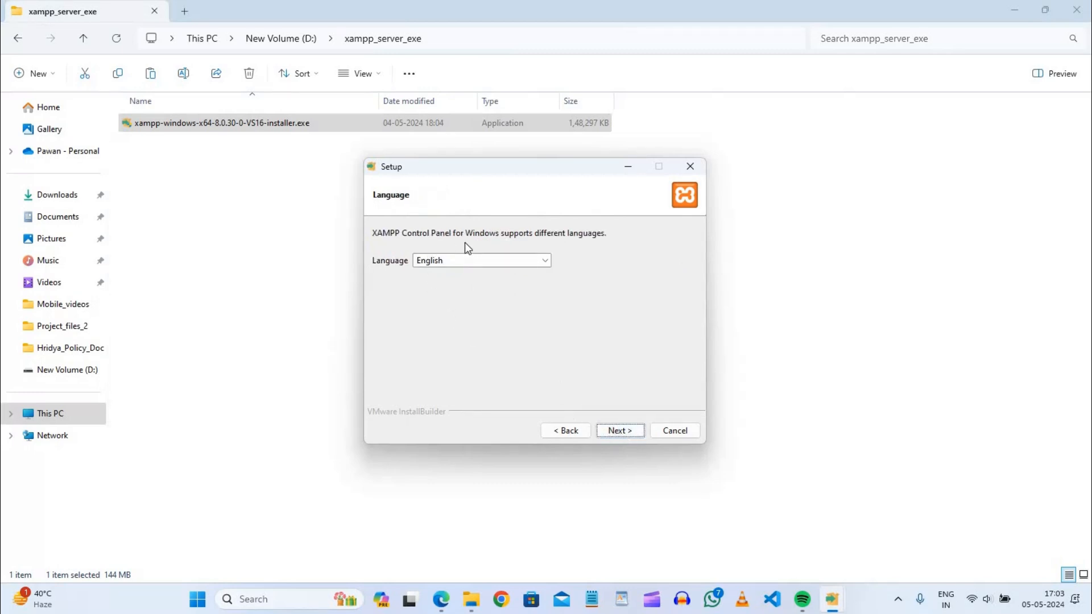
{"action": "left_click", "coordinate": [620, 431]}
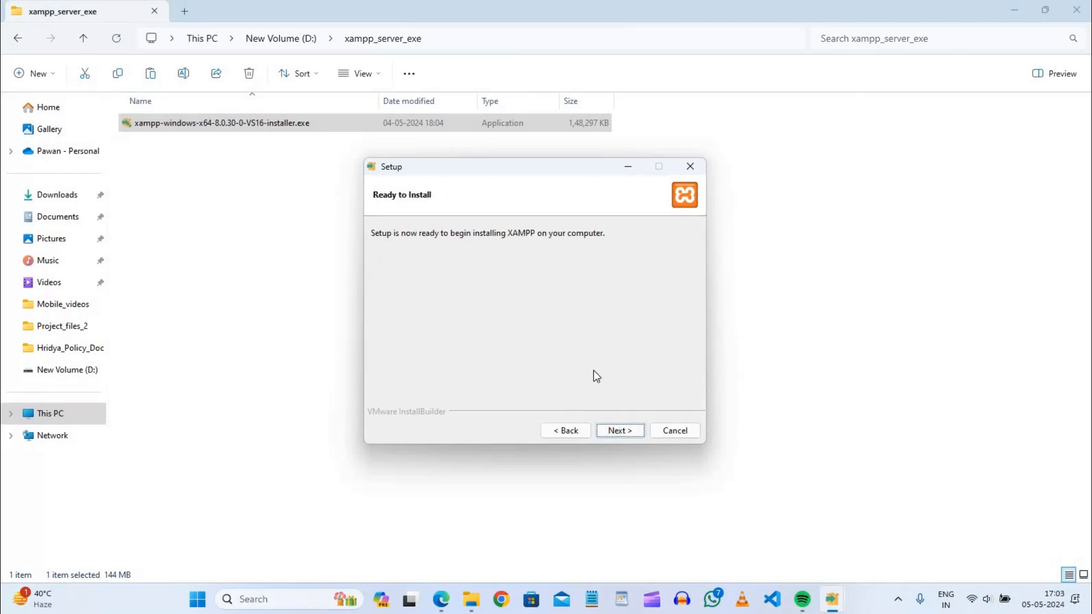
{"action": "left_click", "coordinate": [622, 431]}
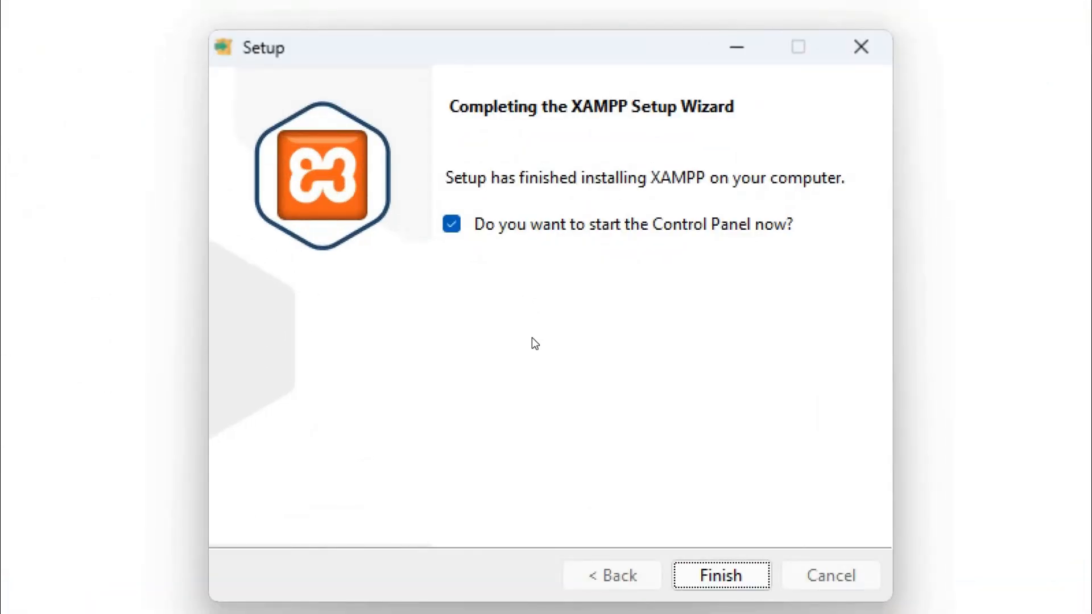
{"action": "left_click", "coordinate": [739, 570]}
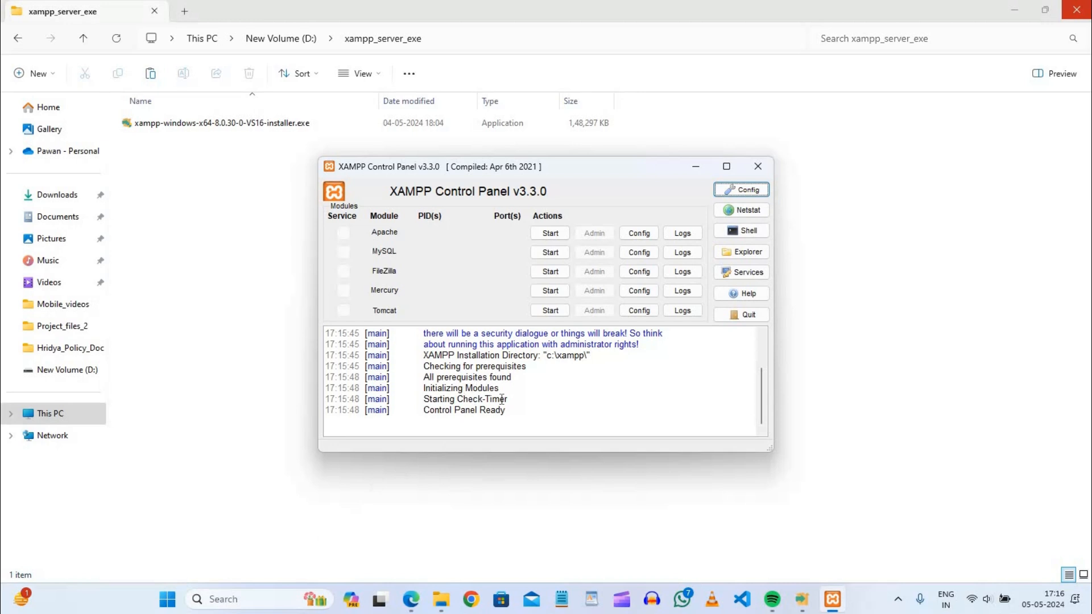
{"action": "left_click", "coordinate": [757, 166]}
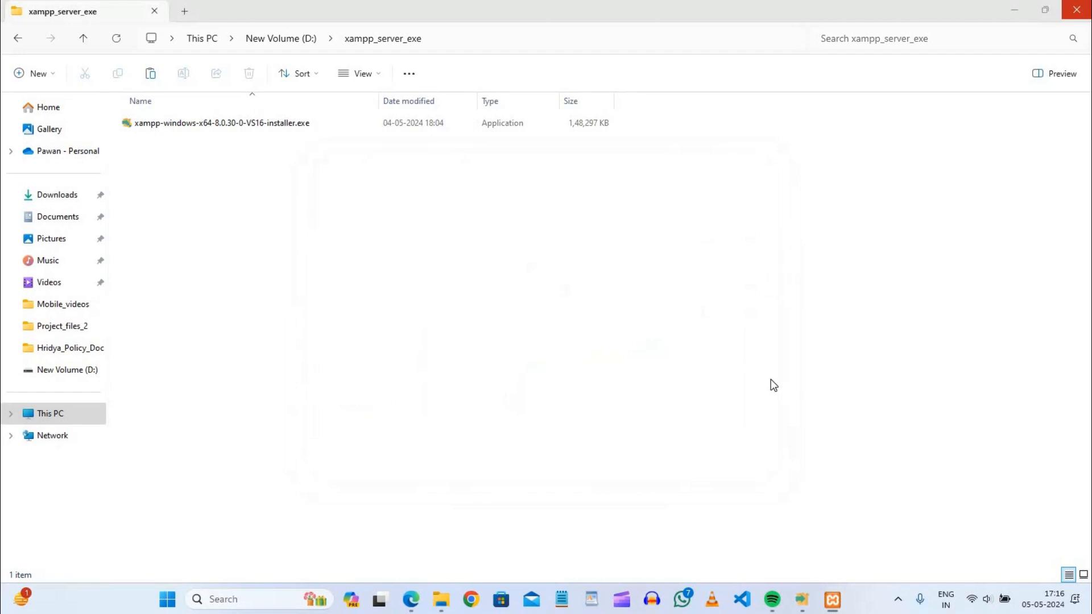
{"action": "left_click", "coordinate": [897, 602]}
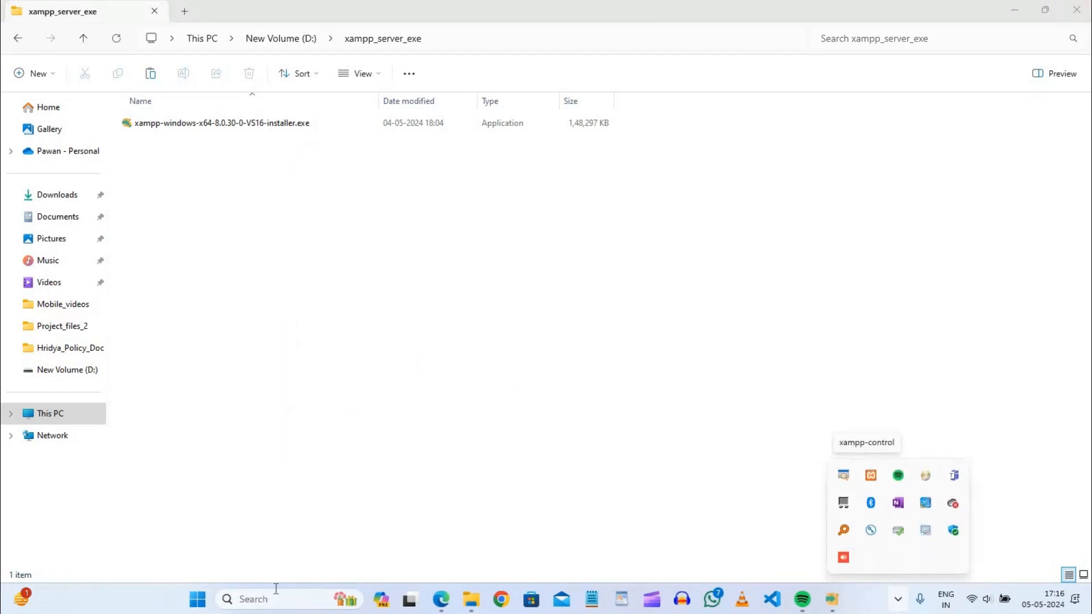
{"action": "left_click", "coordinate": [292, 601]}
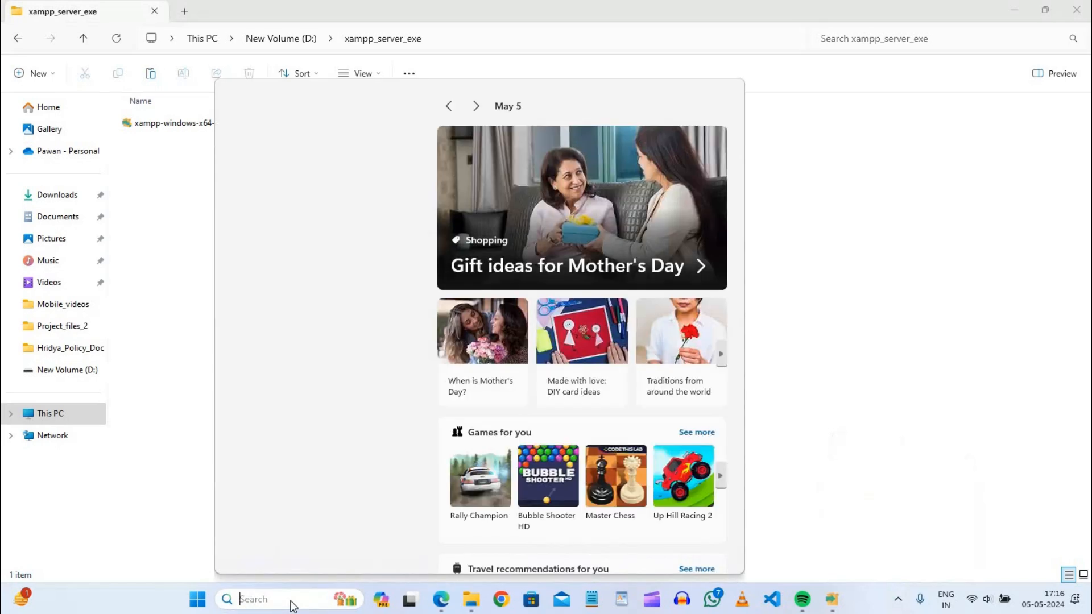
{"action": "type", "text": "xamp"}
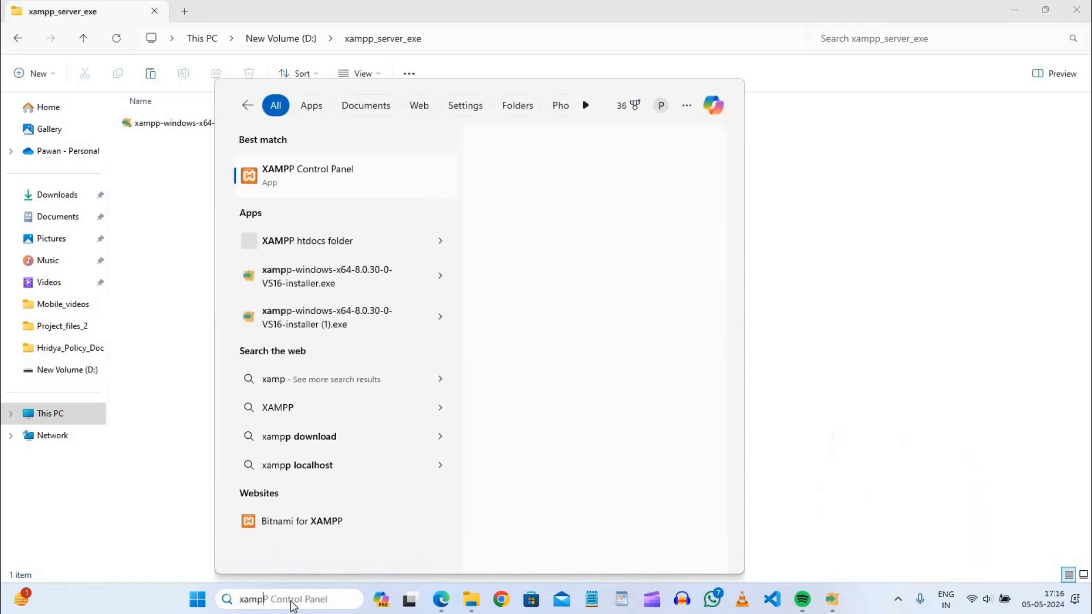
{"action": "left_click", "coordinate": [333, 173]}
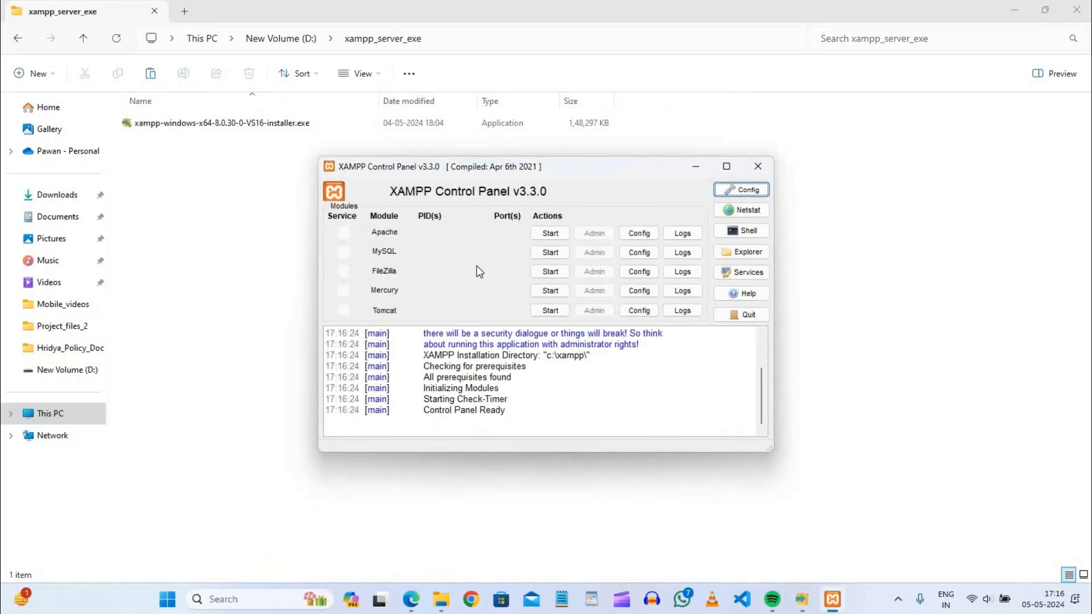
{"action": "left_click", "coordinate": [758, 166]}
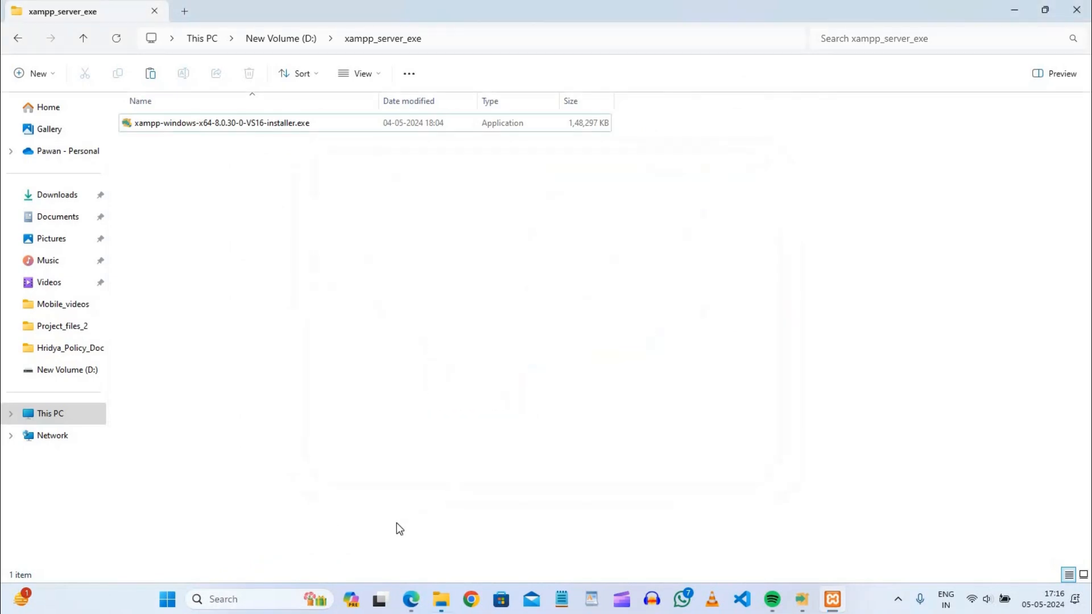
Run the XAMPP Control Panel as administrator and start the Apache and MySQL modules.
{"action": "left_click", "coordinate": [270, 597]}
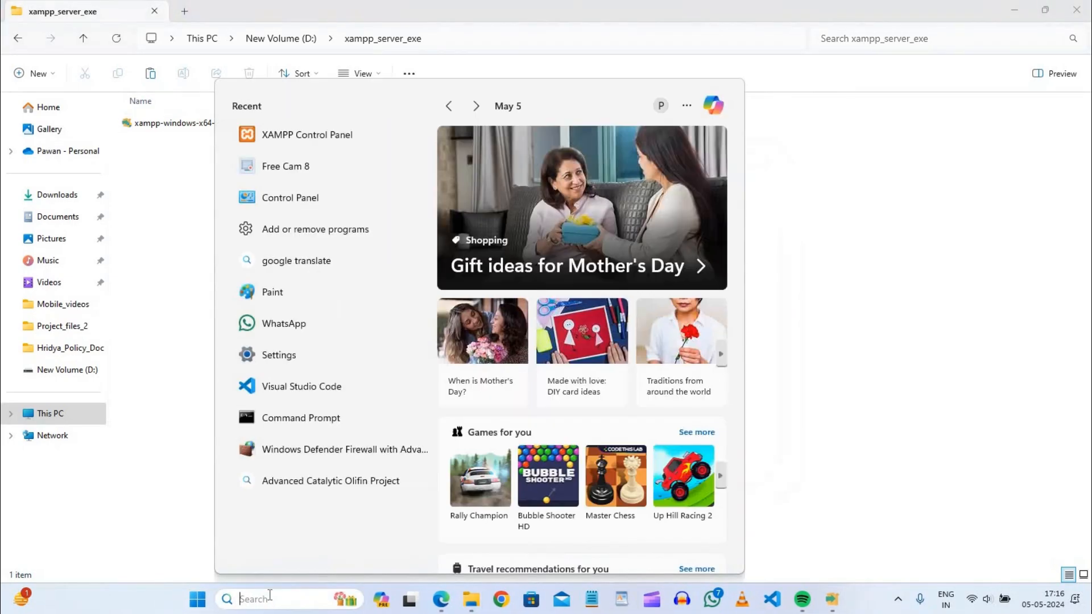
{"action": "type", "text": "xam"}
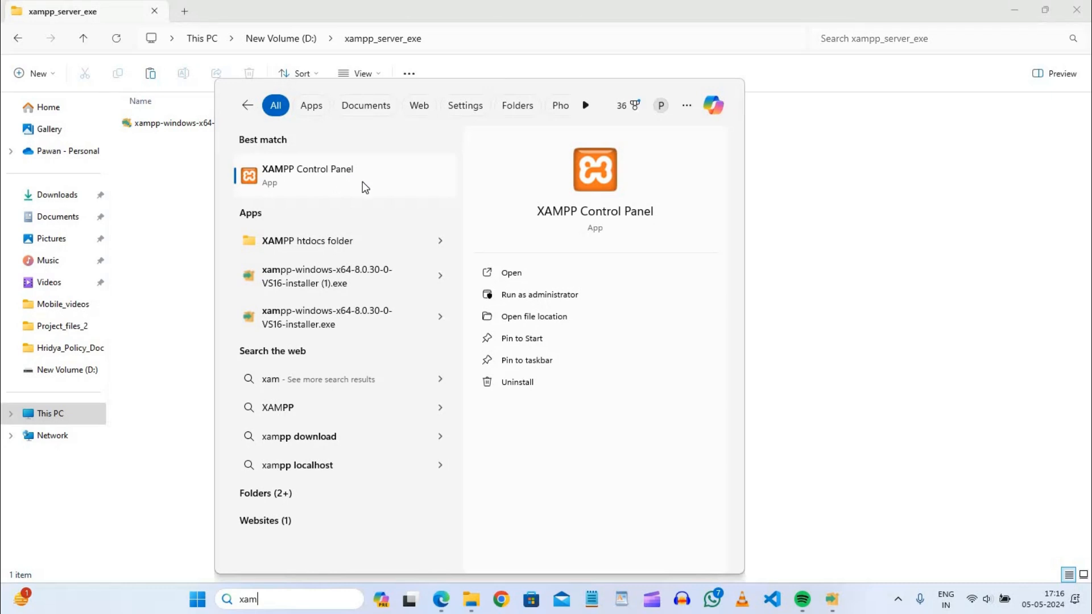
{"action": "left_click", "coordinate": [556, 295]}
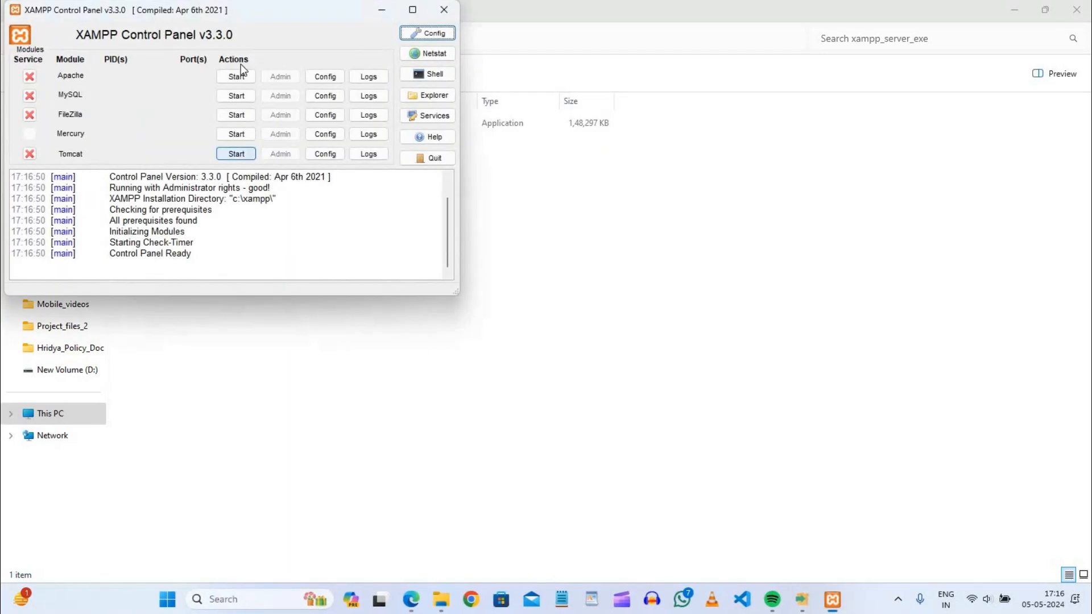
{"action": "left_click_drag", "start_coordinate": [245, 10], "coordinate": [519, 156]}
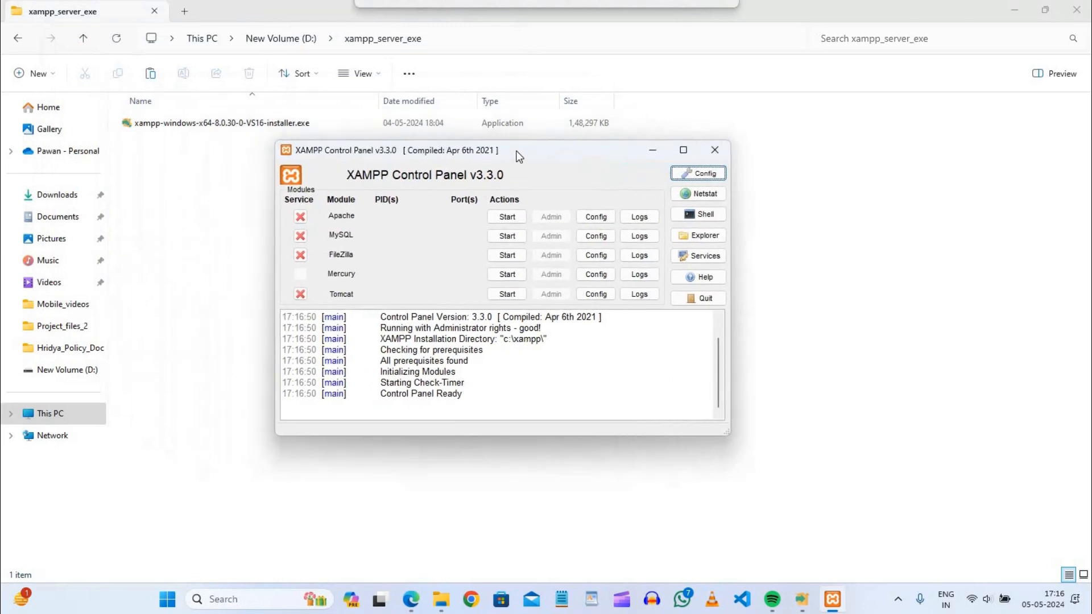
{"action": "left_click", "coordinate": [504, 218]}
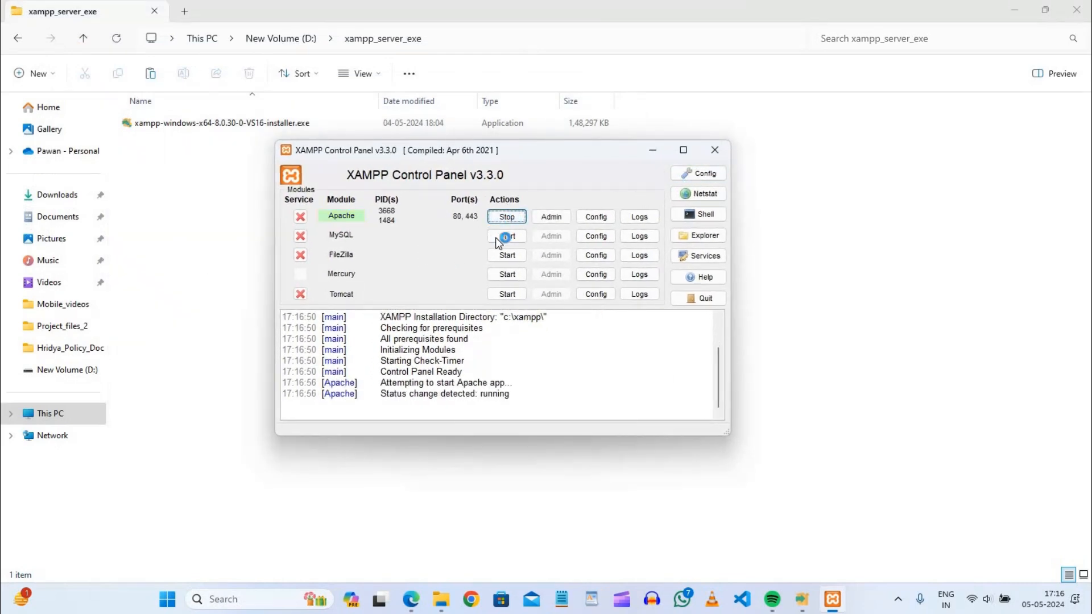
{"action": "left_click", "coordinate": [507, 238]}
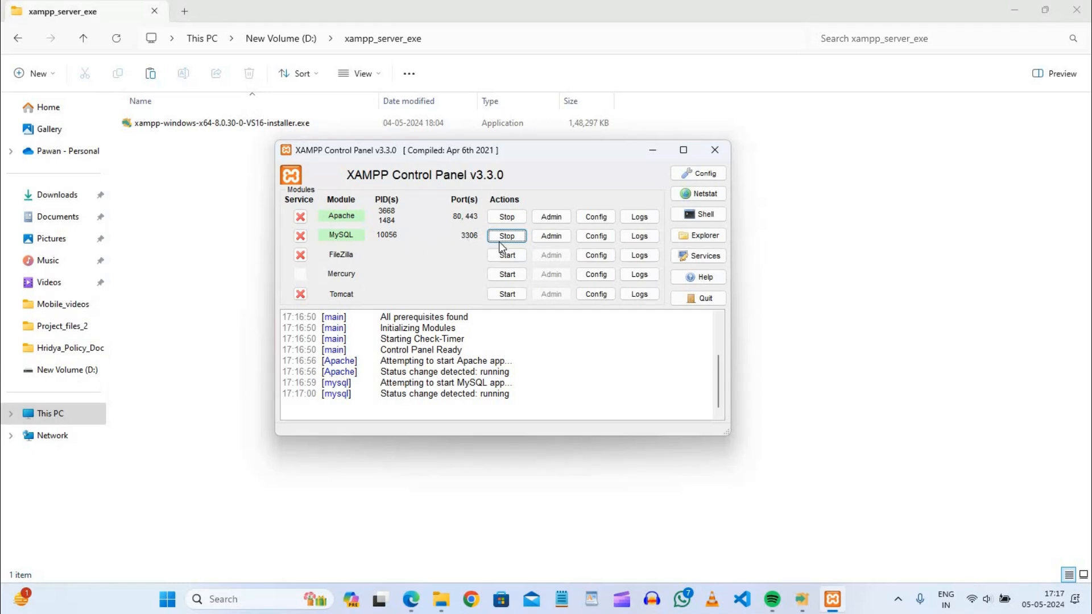
Open Apache's httpd.conf file and examine the Listen port directive, leaving the file unedited.
{"action": "left_click", "coordinate": [641, 218]}
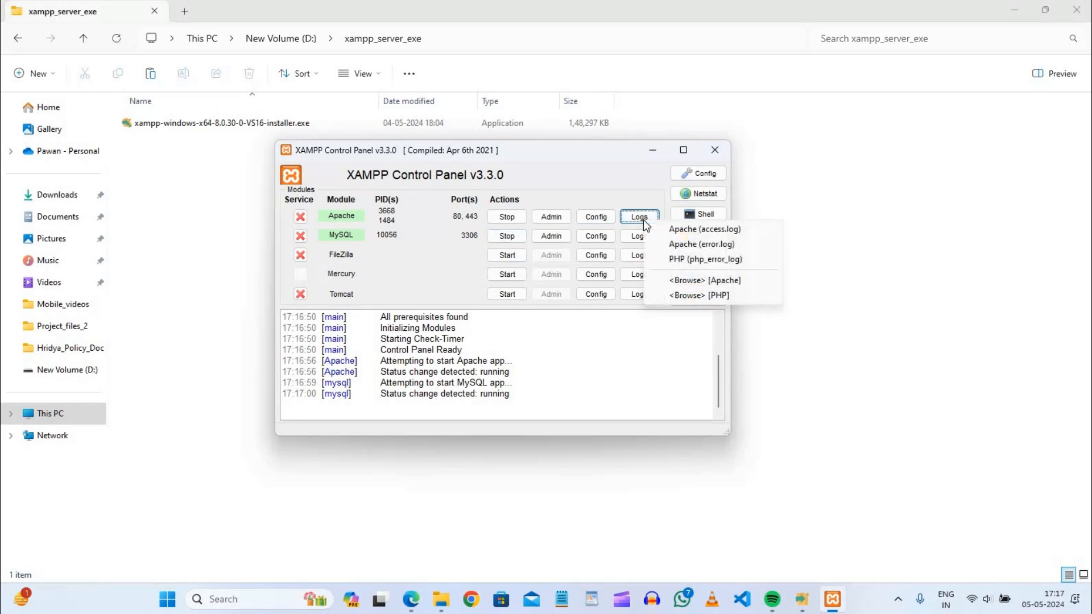
{"action": "left_click", "coordinate": [597, 219]}
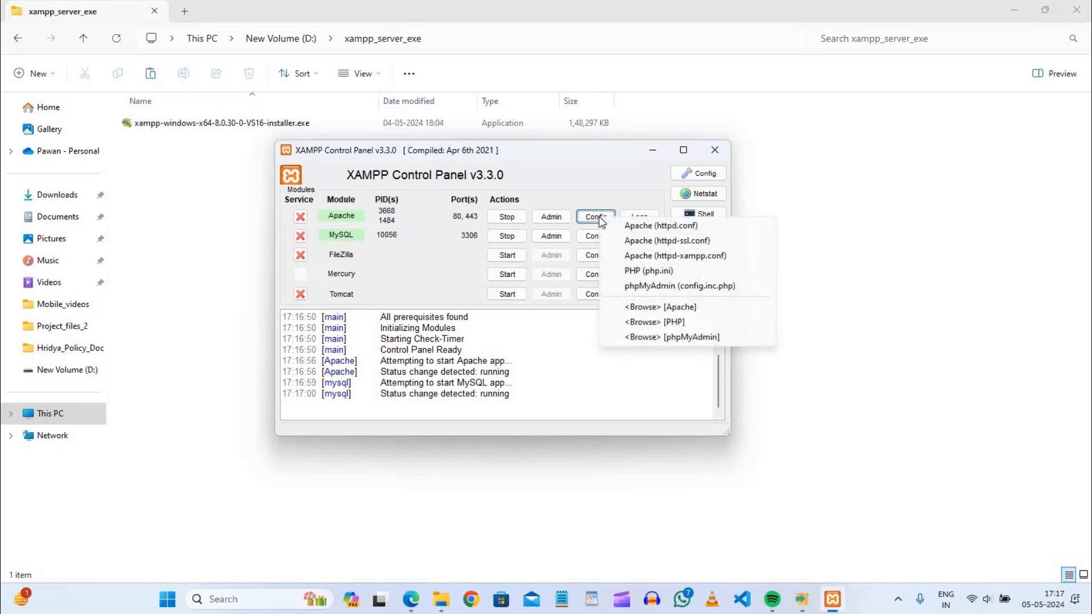
{"action": "left_click", "coordinate": [655, 227]}
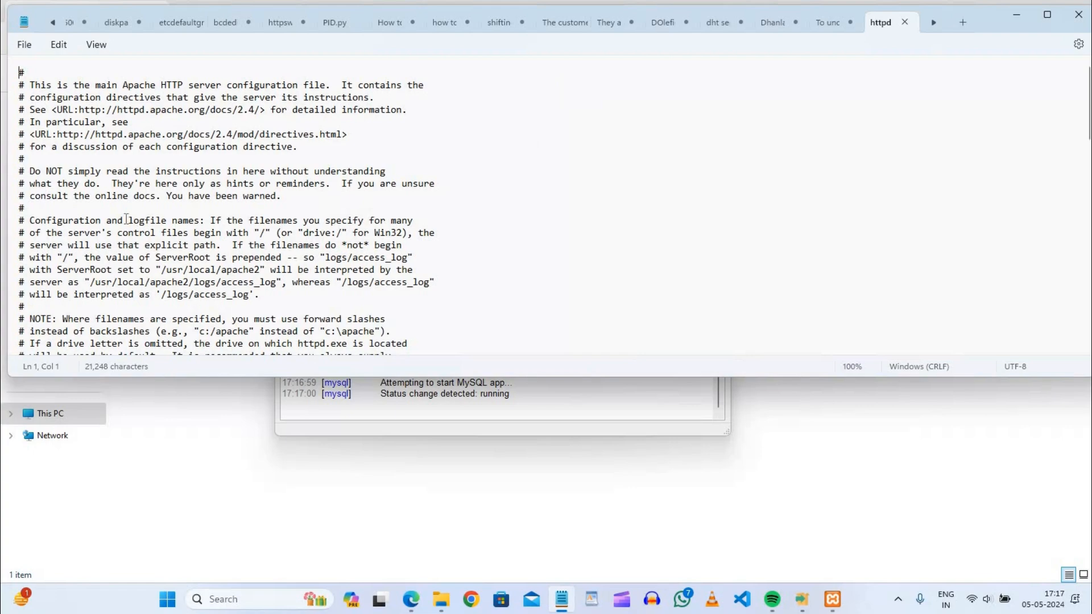
{"action": "left_click", "coordinate": [58, 266]}
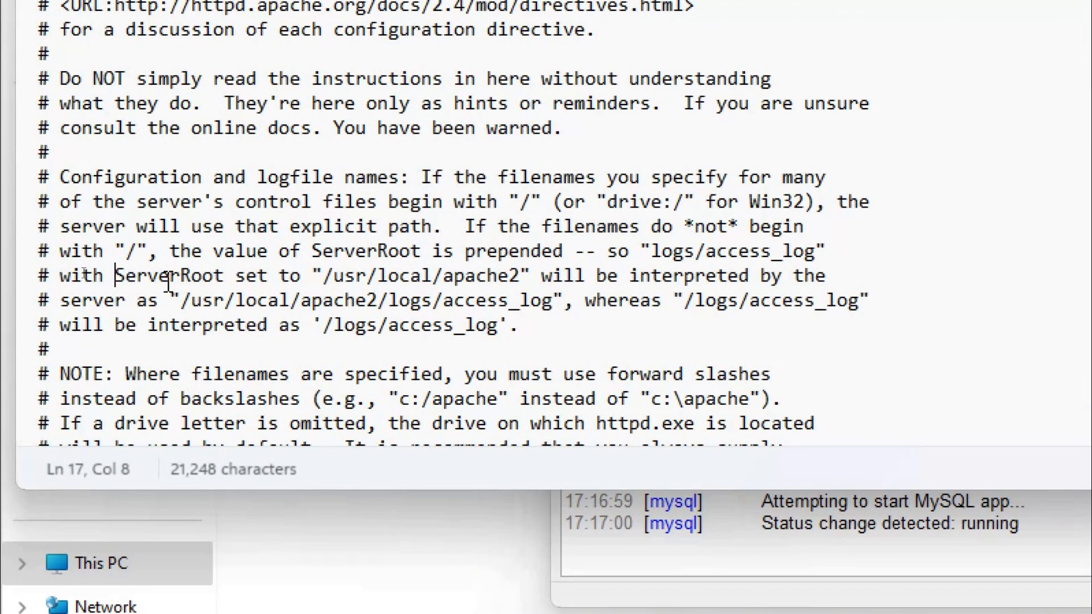
{"action": "scroll", "coordinate": [83, 272], "scroll_direction": "down", "scroll_amount": 2}
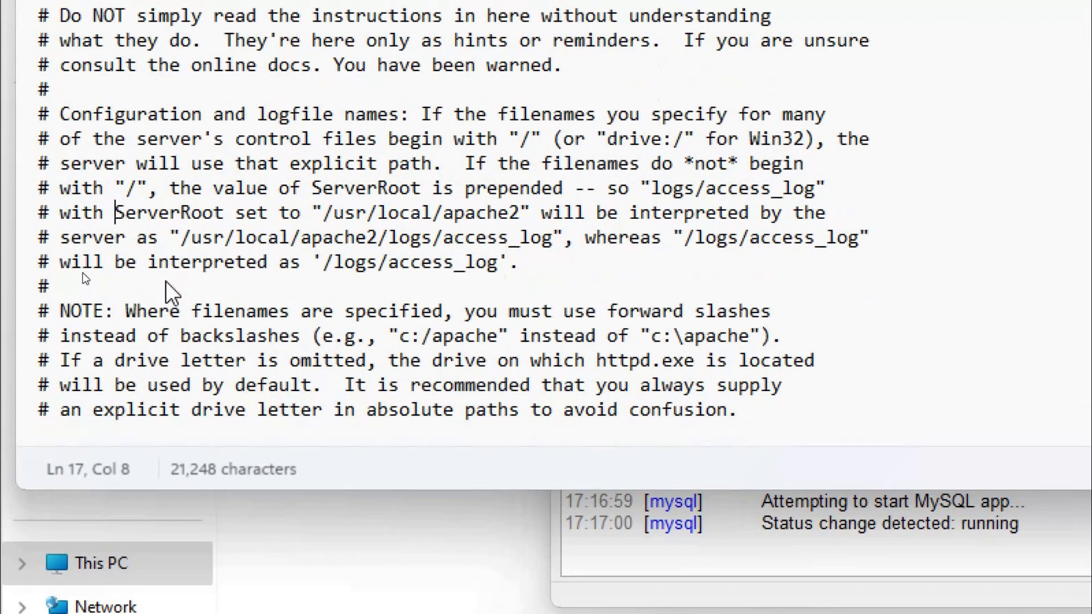
{"action": "scroll", "coordinate": [82, 273], "scroll_direction": "down", "scroll_amount": 6}
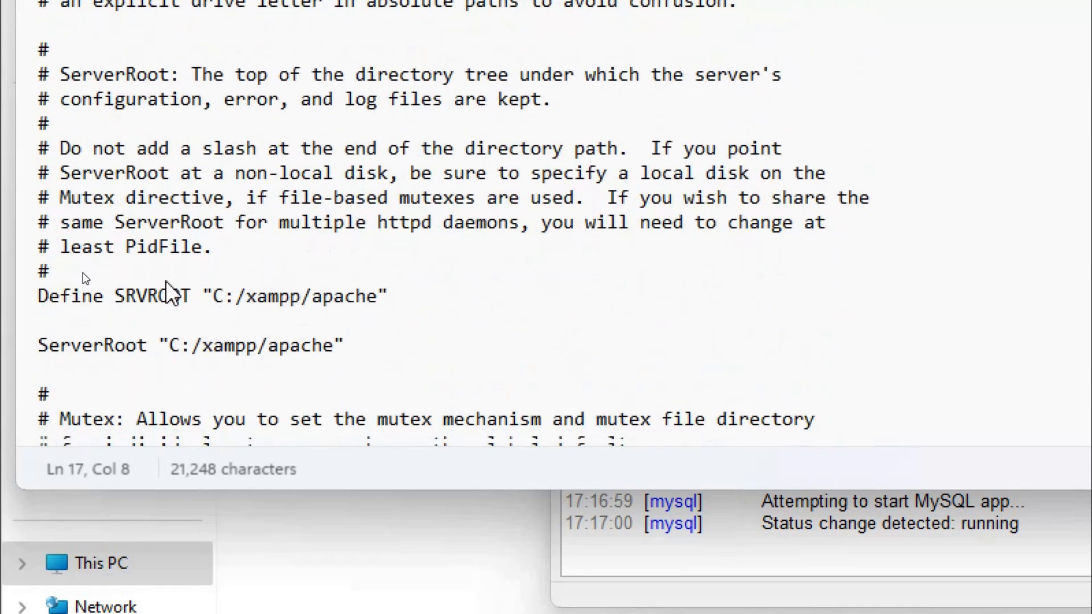
{"action": "scroll", "coordinate": [166, 282], "scroll_direction": "down", "scroll_amount": 5}
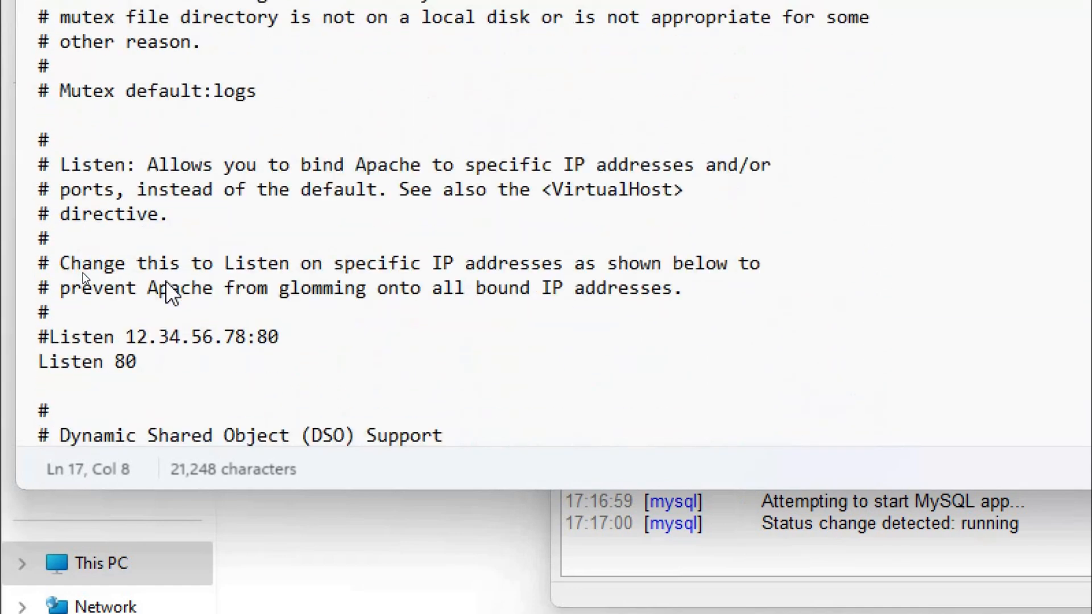
{"action": "left_click_drag", "start_coordinate": [138, 328], "coordinate": [24, 321]}
{"action": "left_click", "coordinate": [145, 333]}
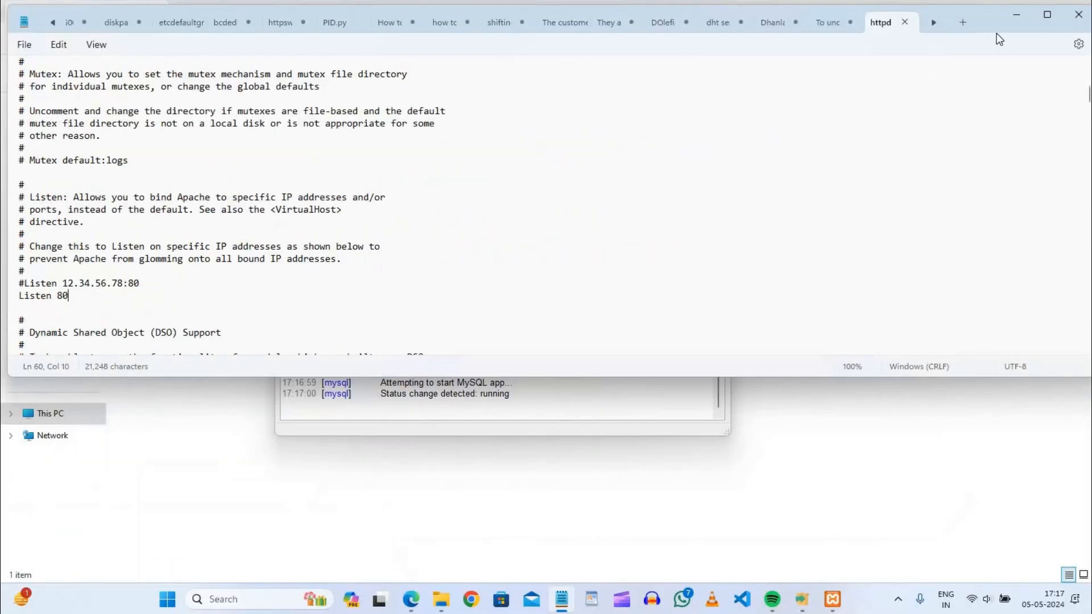
{"action": "left_click", "coordinate": [1015, 18]}
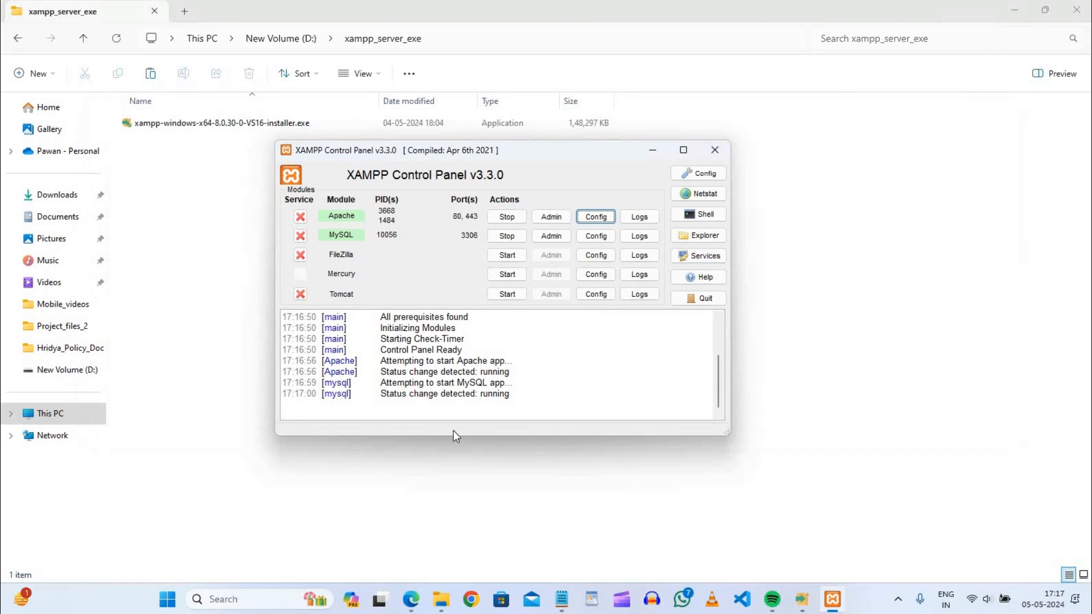
Switch to the Edge browser and open 127.0.0.1/dashboard in a new tab.
{"action": "left_click", "coordinate": [411, 594]}
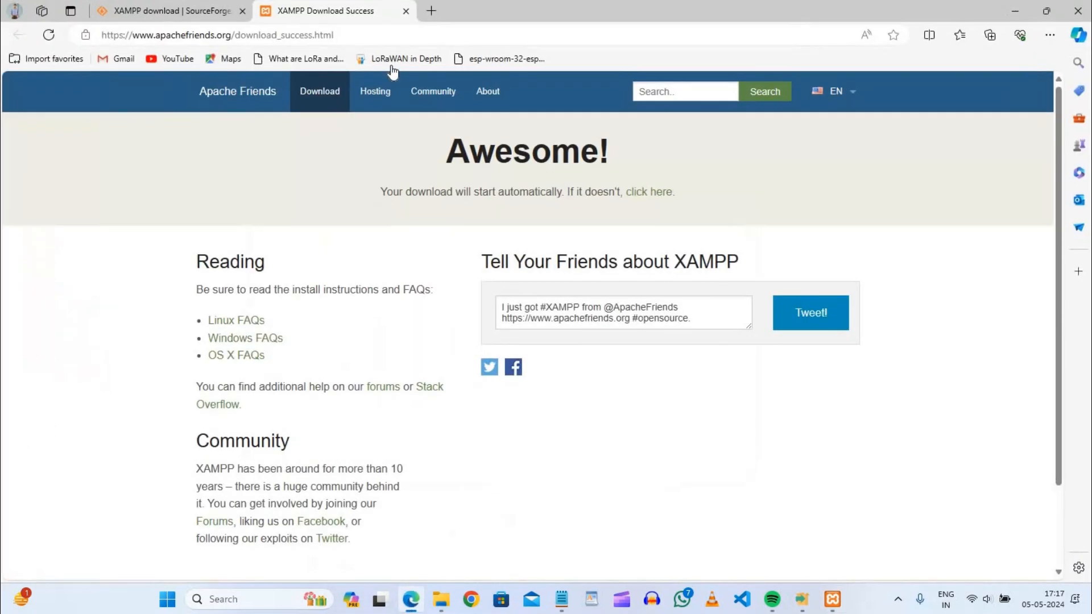
{"action": "left_click", "coordinate": [432, 11]}
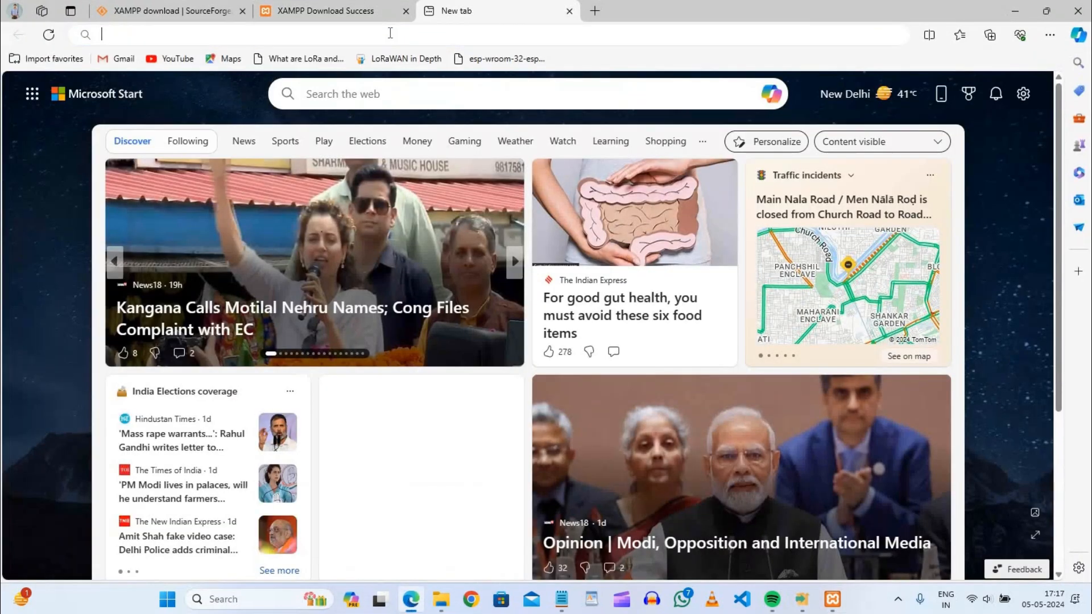
{"action": "left_click", "coordinate": [390, 33]}
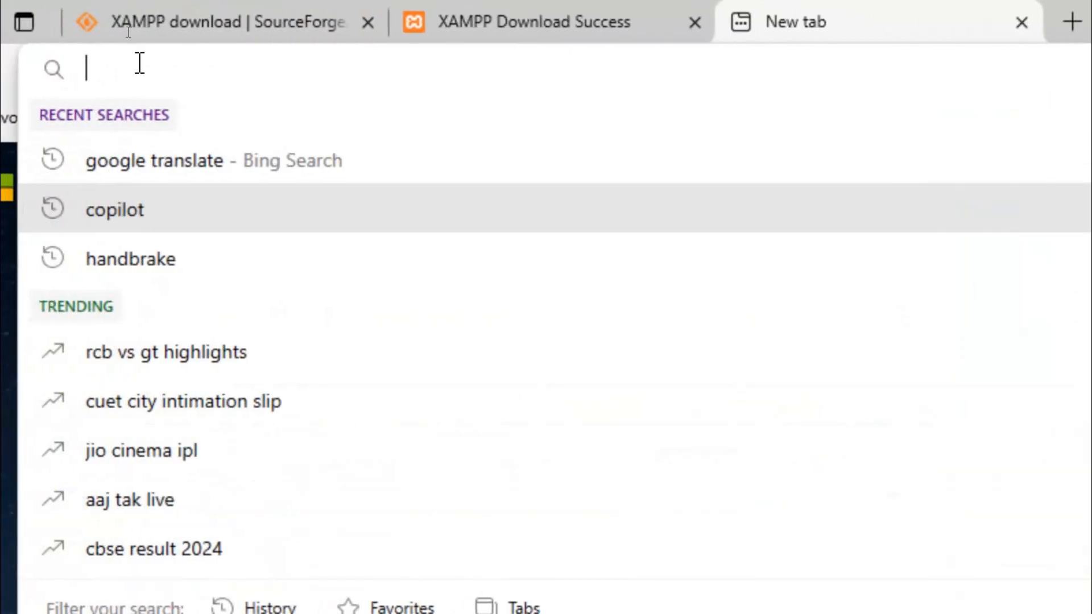
{"action": "type", "text": "12"}
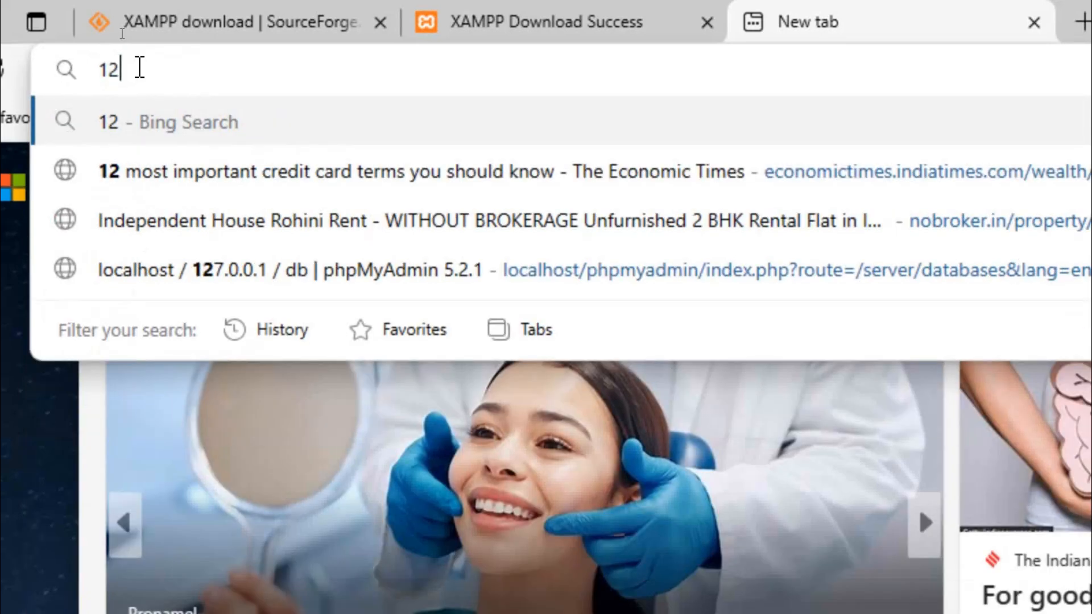
{"action": "type", "text": "7.0"}
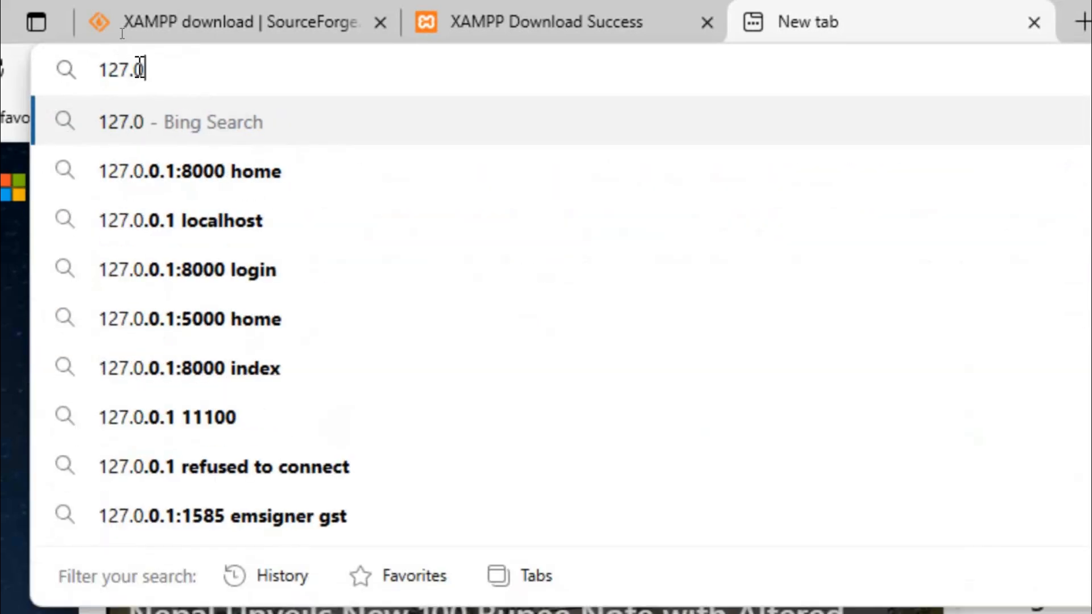
{"action": "type", "text": ".01"}
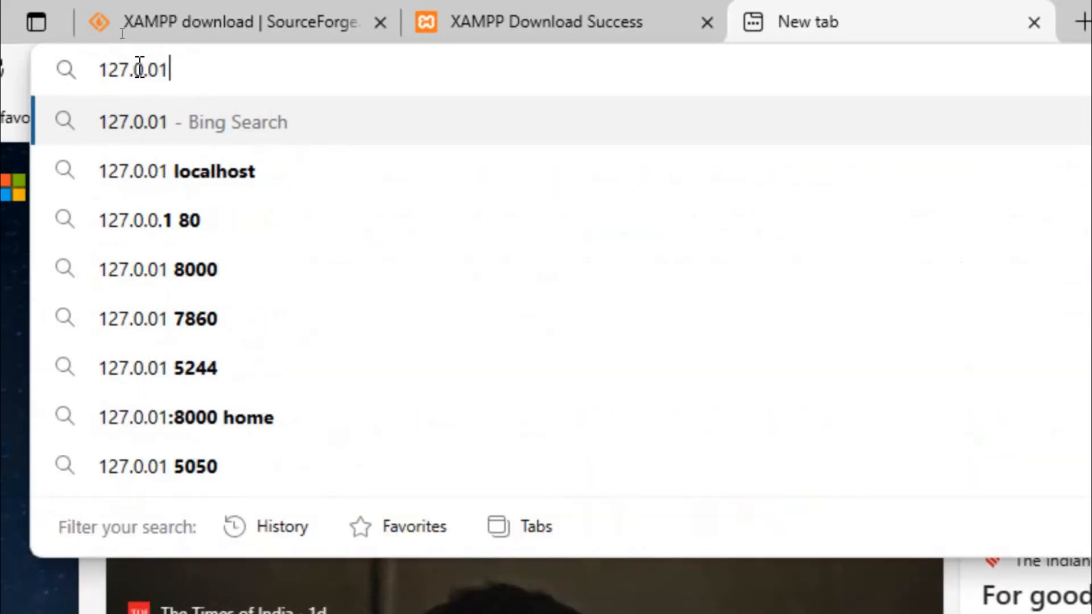
{"action": "key", "text": "BackSpace"}
{"action": "type", "text": ".1/"}
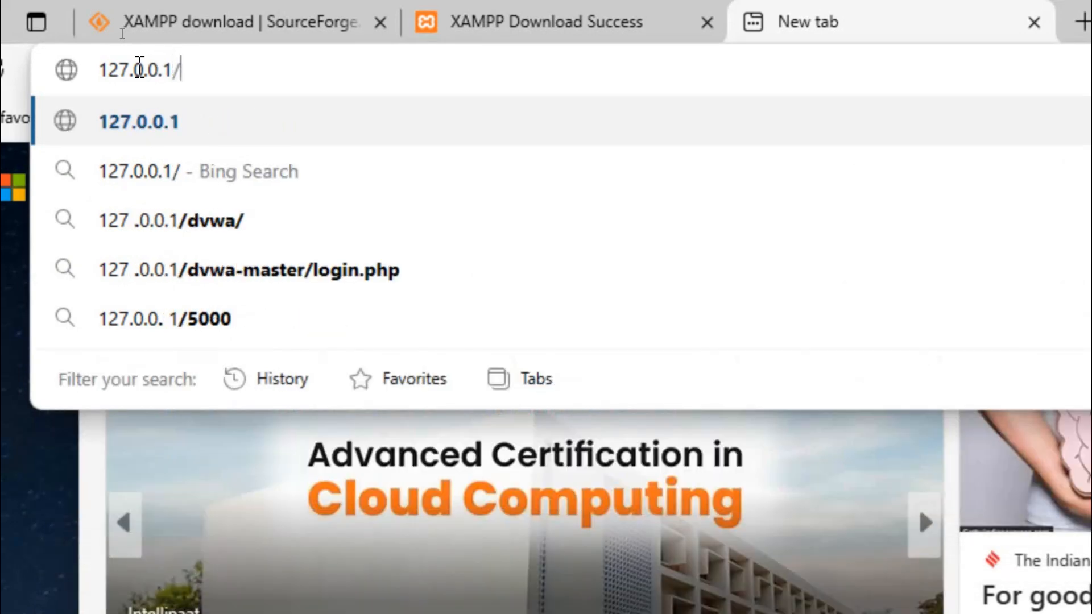
{"action": "type", "text": "dash"}
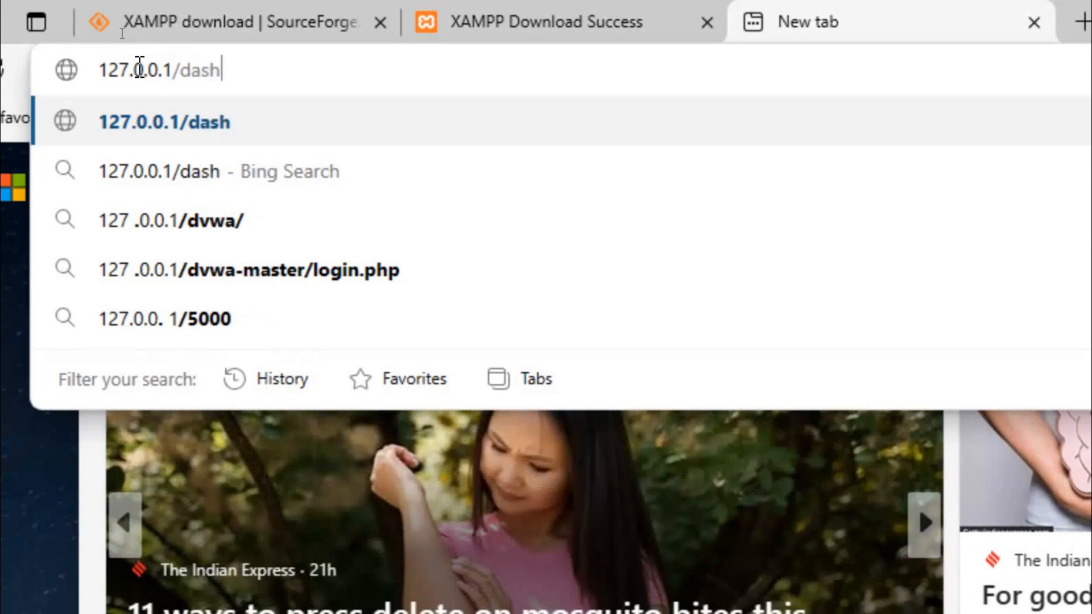
{"action": "type", "text": "board"}
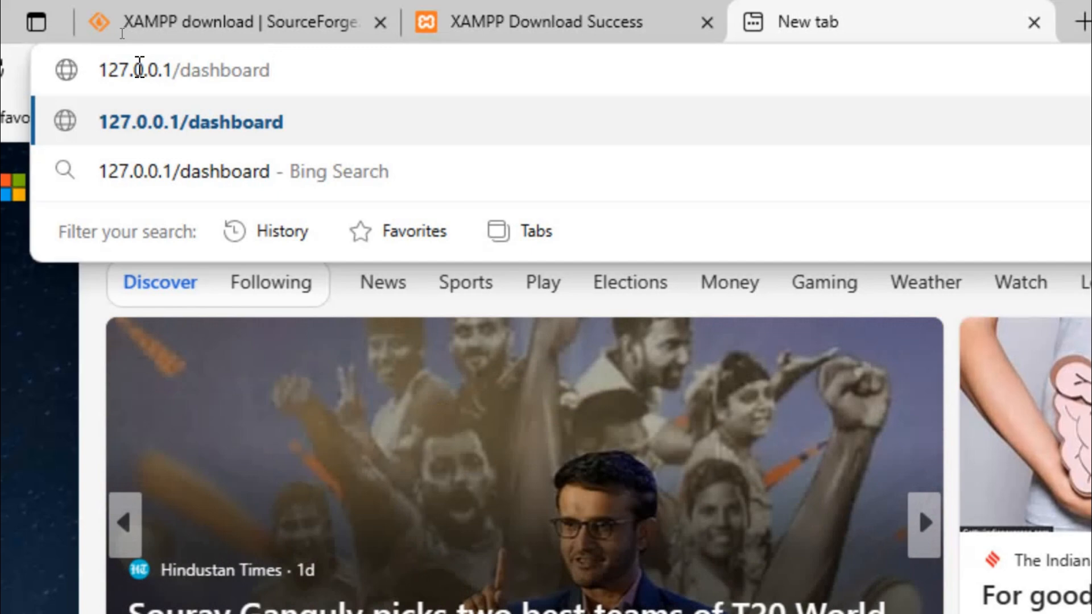
{"action": "key", "text": "Return"}
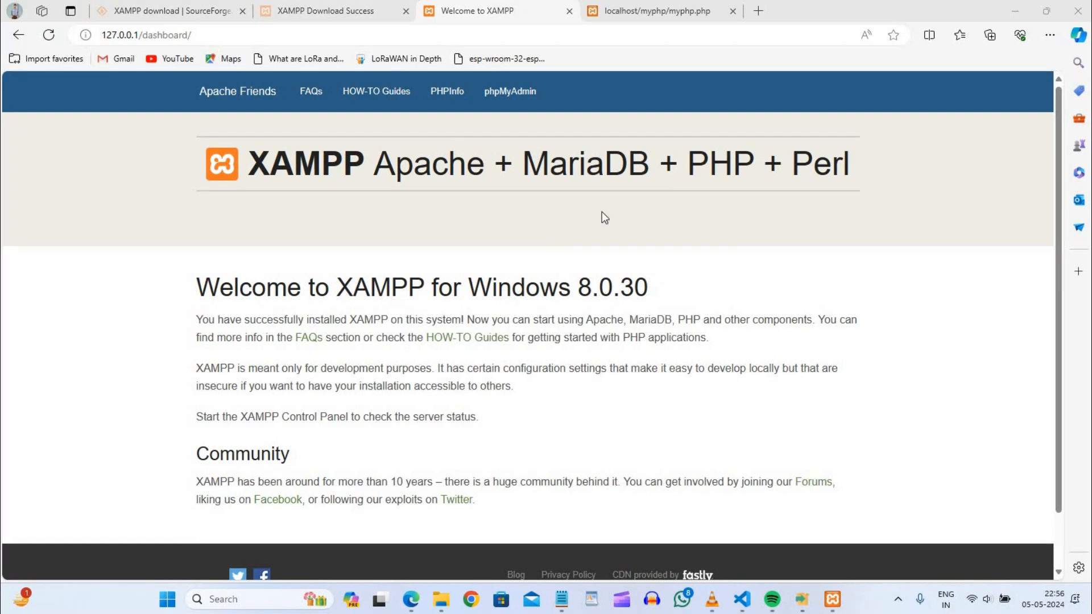
Create a database named mydb in phpMyAdmin and return to the XAMPP dashboard page.
{"action": "left_click", "coordinate": [511, 95]}
{"action": "left_click", "coordinate": [511, 97]}
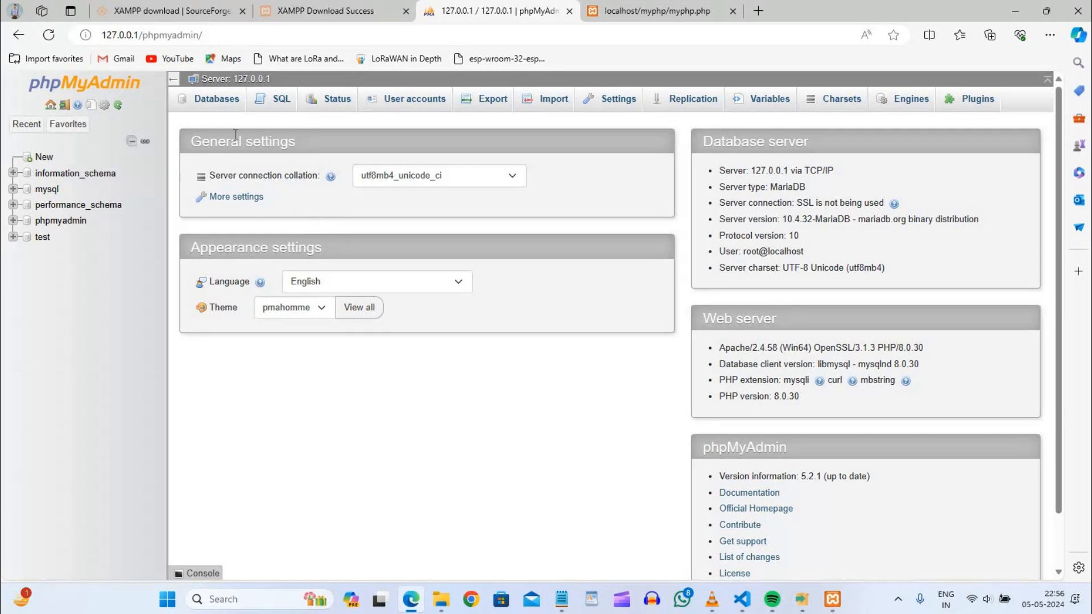
{"action": "left_click", "coordinate": [216, 99]}
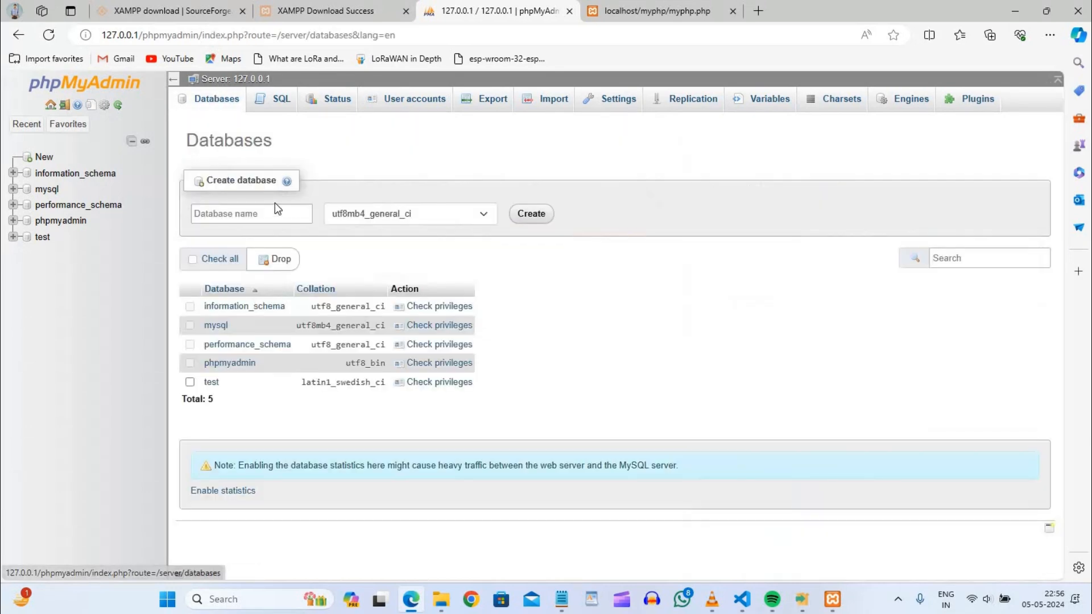
{"action": "left_click", "coordinate": [230, 213]}
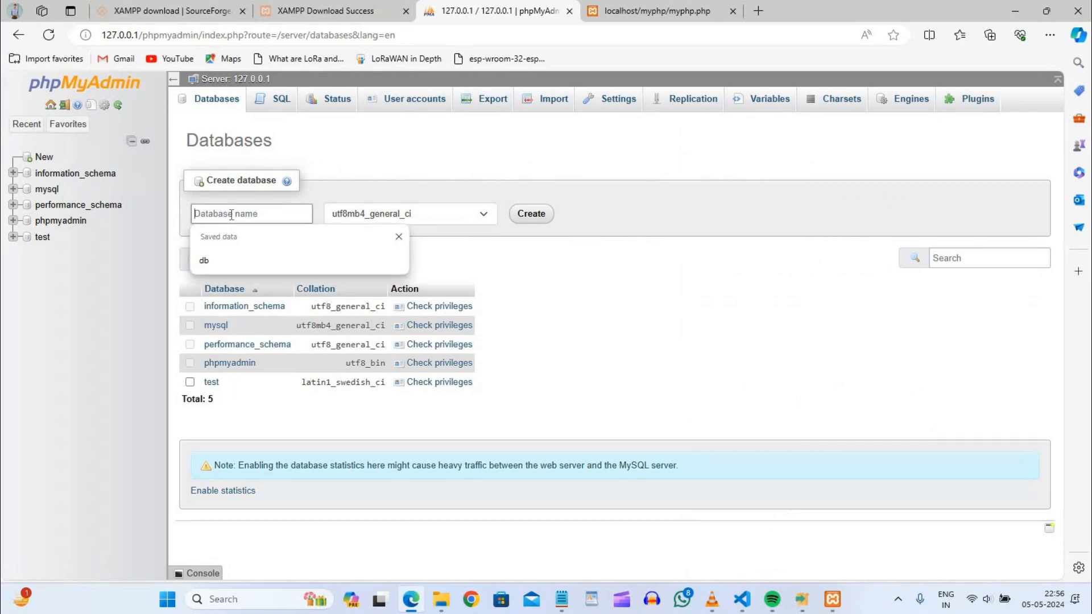
{"action": "type", "text": "db"}
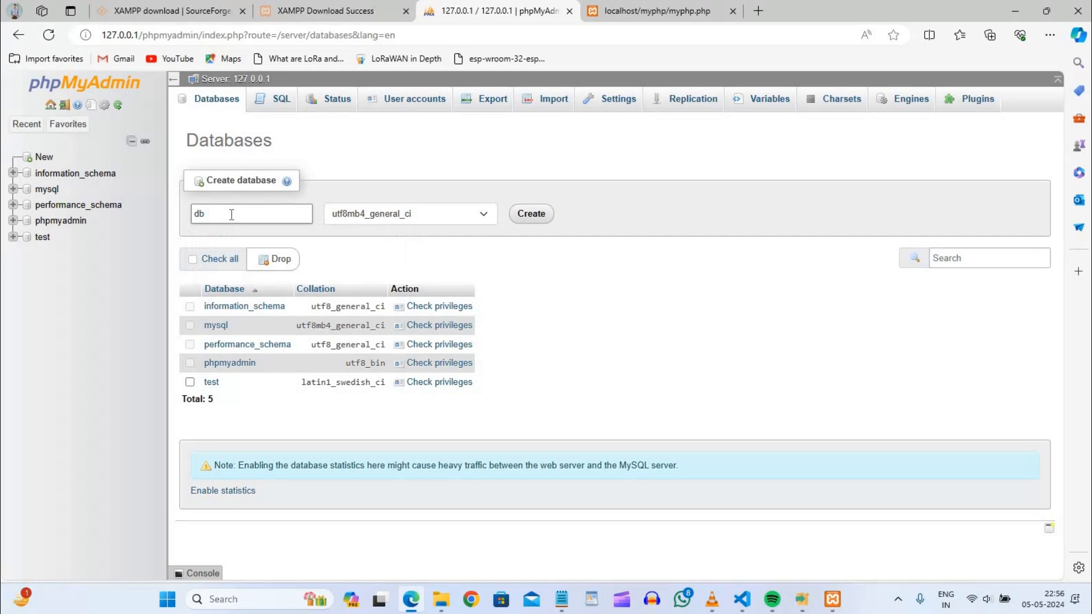
{"action": "key", "text": "BackSpace"}
{"action": "key", "text": "BackSpace"}
{"action": "type", "text": "my"}
{"action": "left_click", "coordinate": [535, 218]}
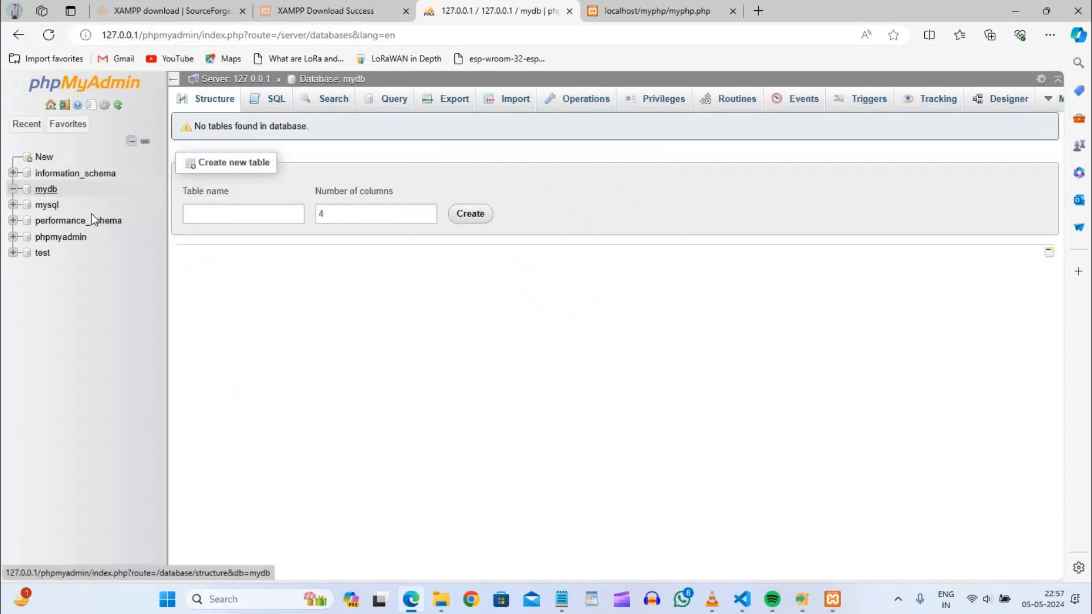
{"action": "left_click", "coordinate": [219, 219]}
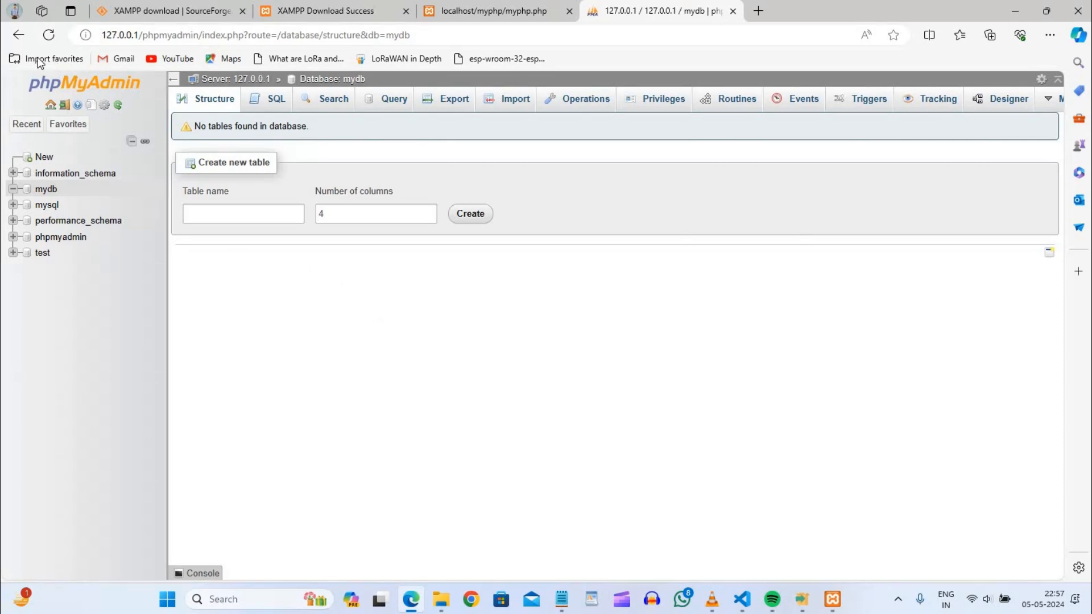
{"action": "left_click", "coordinate": [18, 36]}
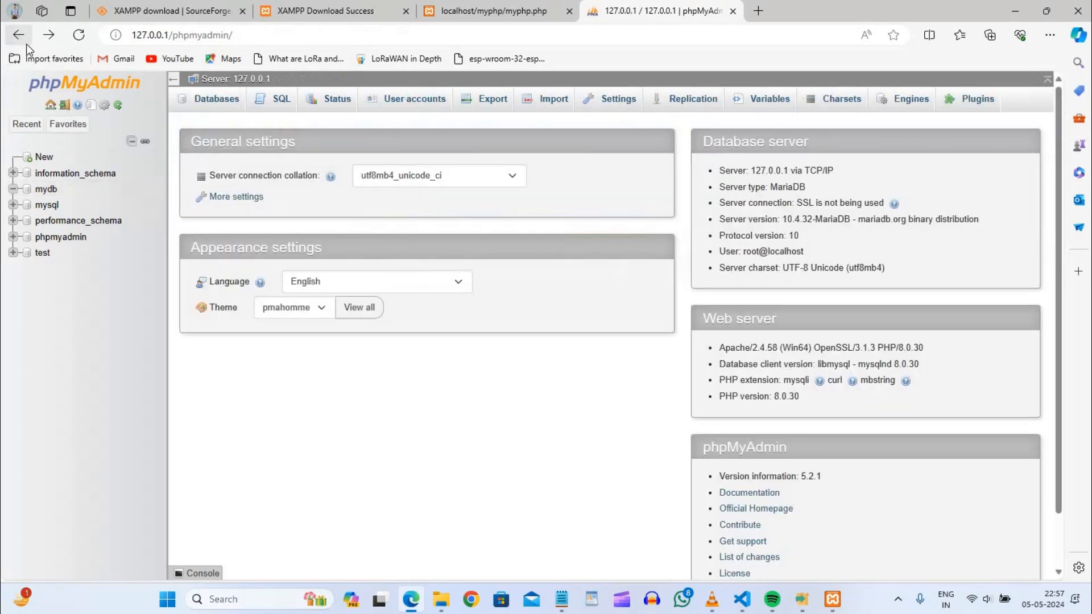
{"action": "left_click", "coordinate": [18, 36]}
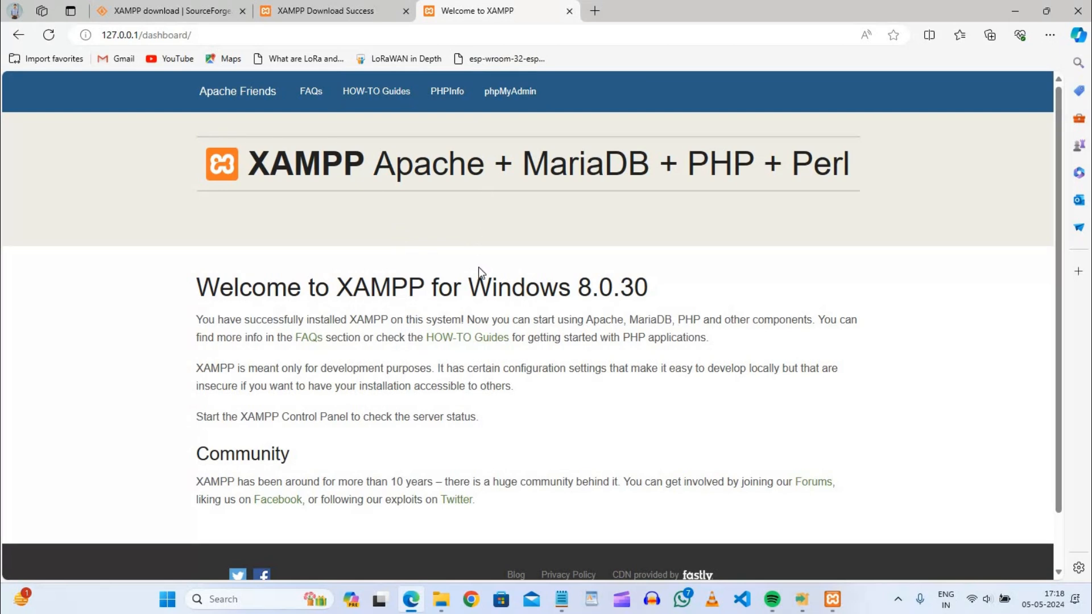
Switch to File Explorer and open the C:\xampp\htdocs folder.
{"action": "mouse_move", "coordinate": [443, 606]}
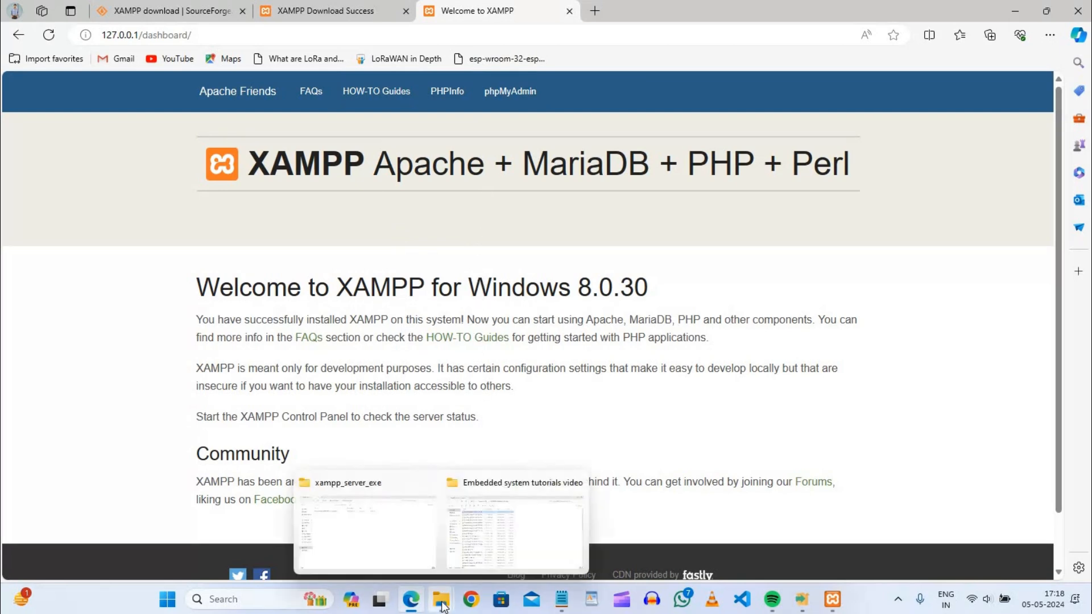
{"action": "left_click", "coordinate": [385, 545]}
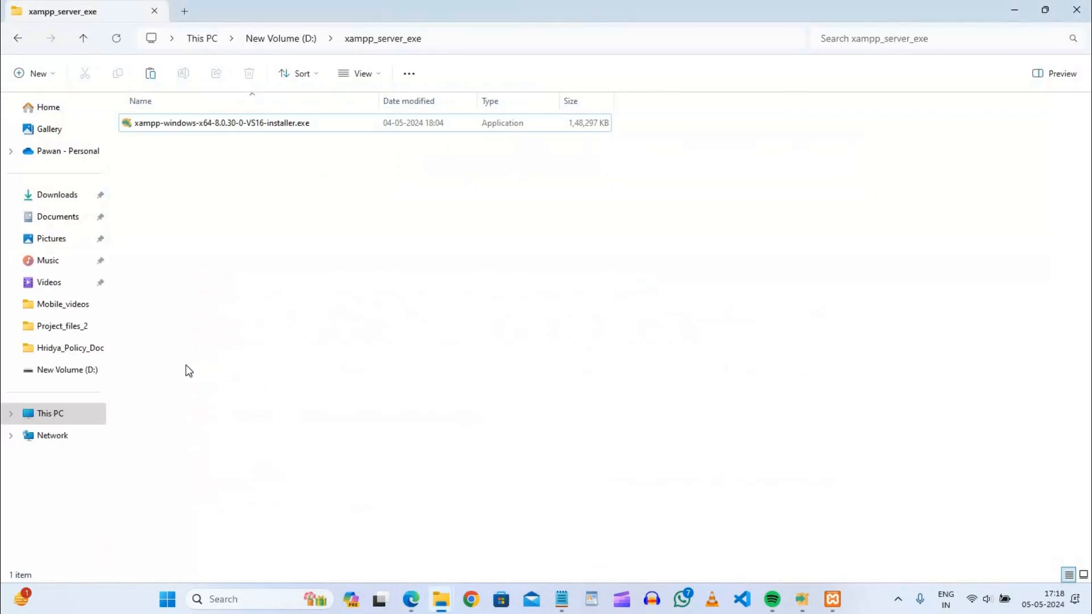
{"action": "left_click", "coordinate": [49, 413]}
{"action": "double_click", "coordinate": [202, 132]}
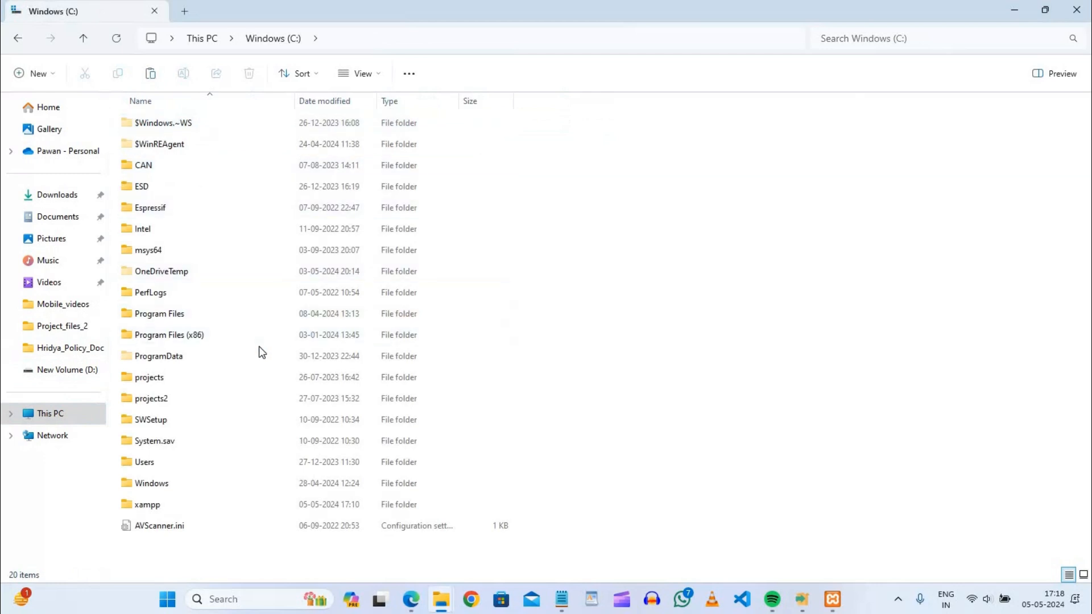
{"action": "double_click", "coordinate": [176, 504]}
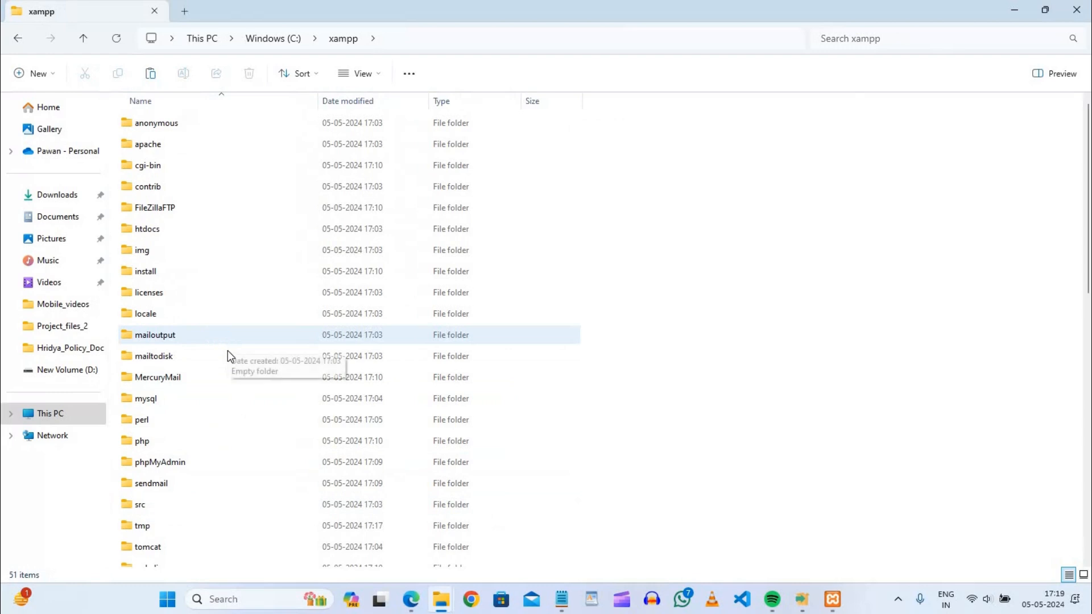
{"action": "left_click", "coordinate": [198, 398]}
{"action": "key", "text": "h"}
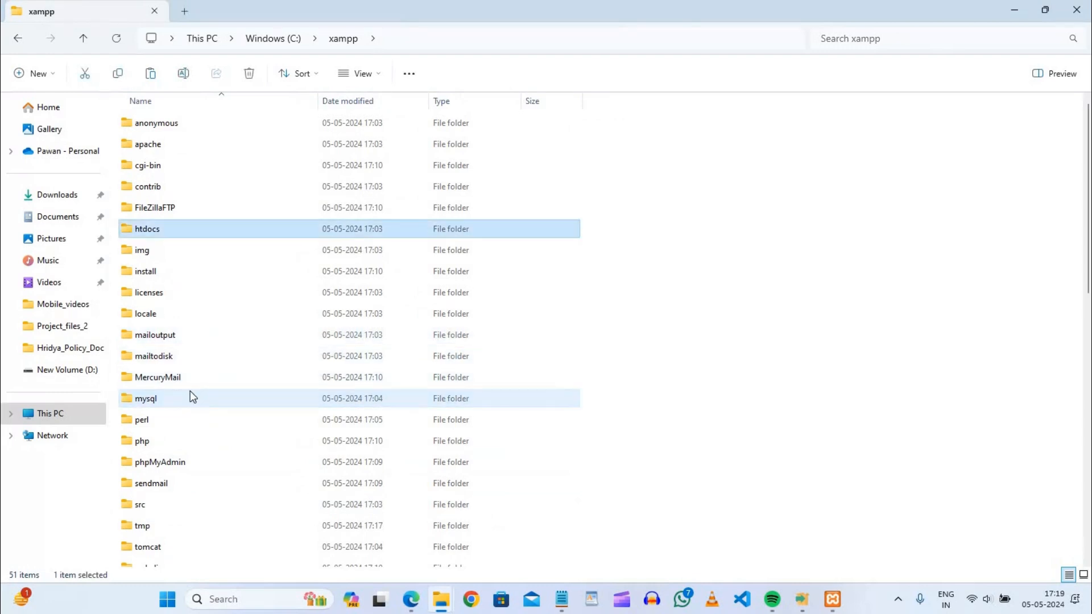
{"action": "double_click", "coordinate": [181, 231]}
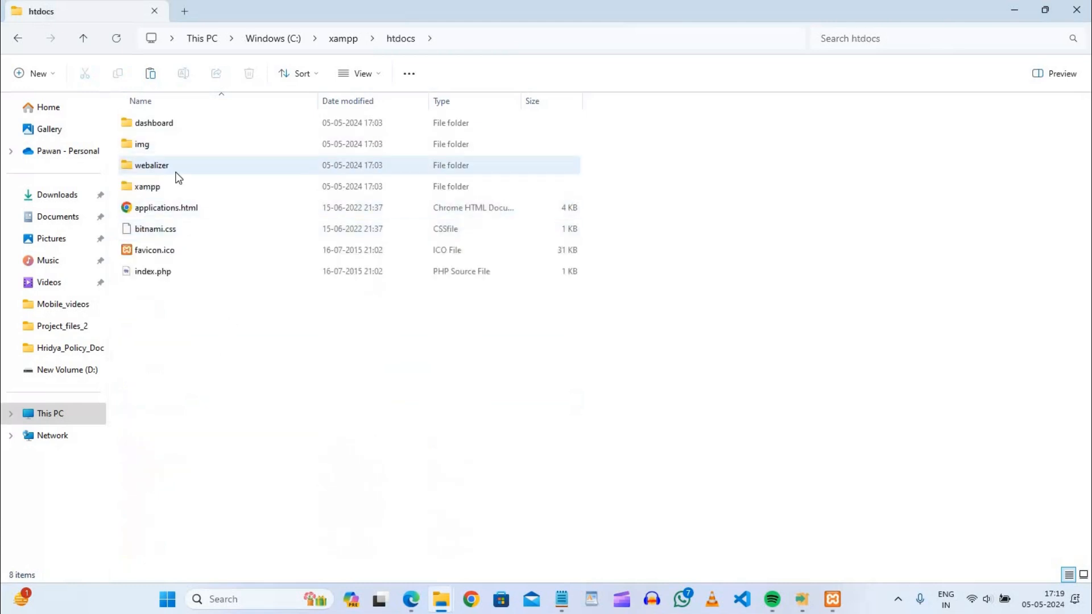
Create a folder named myphp inside htdocs and open it.
{"action": "right_click", "coordinate": [223, 331]}
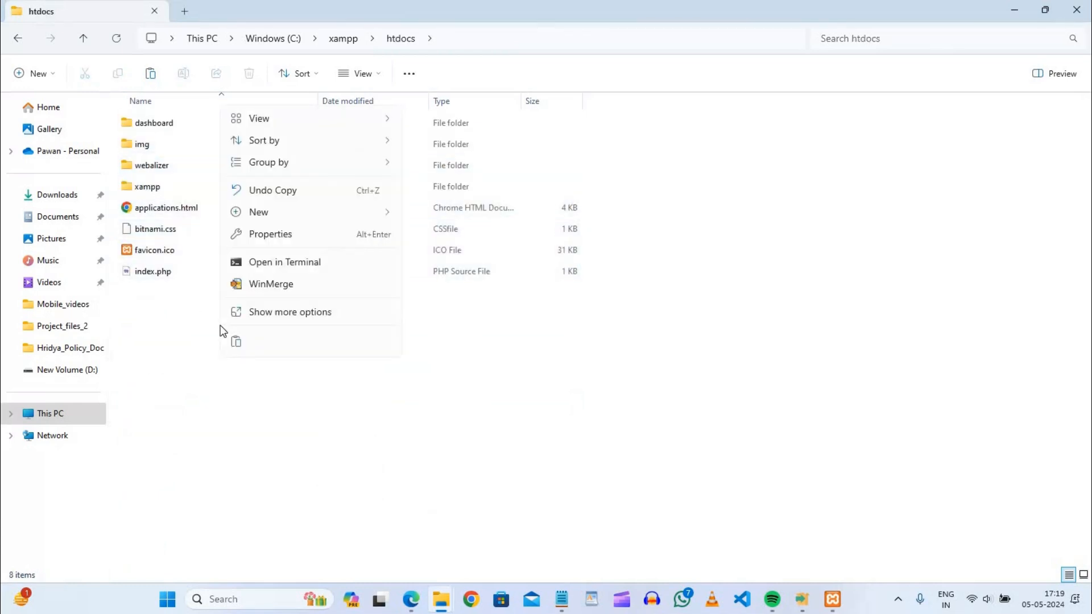
{"action": "mouse_move", "coordinate": [300, 215]}
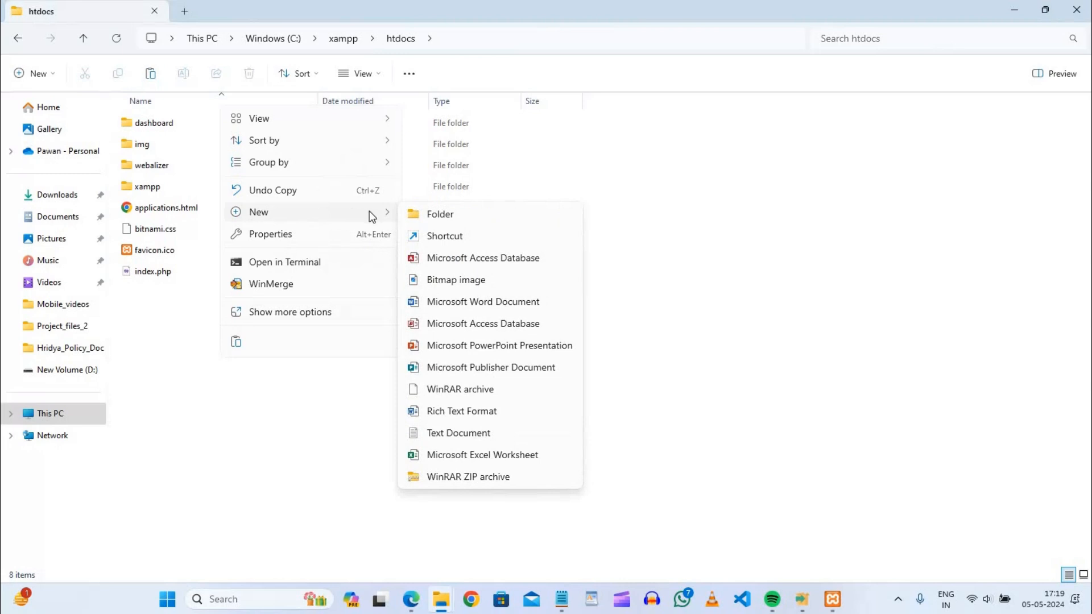
{"action": "left_click", "coordinate": [440, 214]}
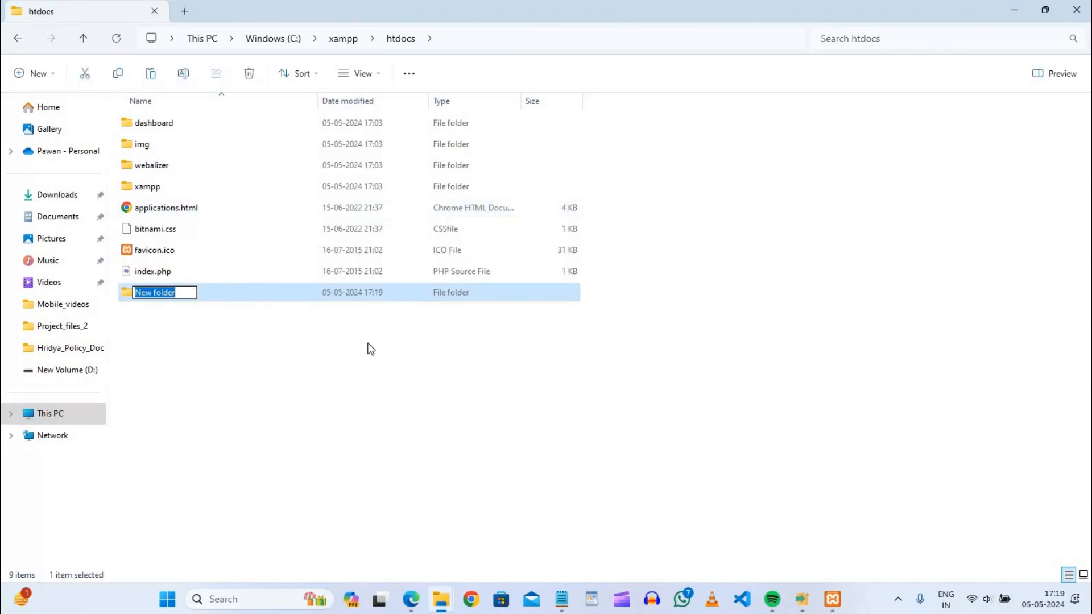
{"action": "type", "text": "myphp"}
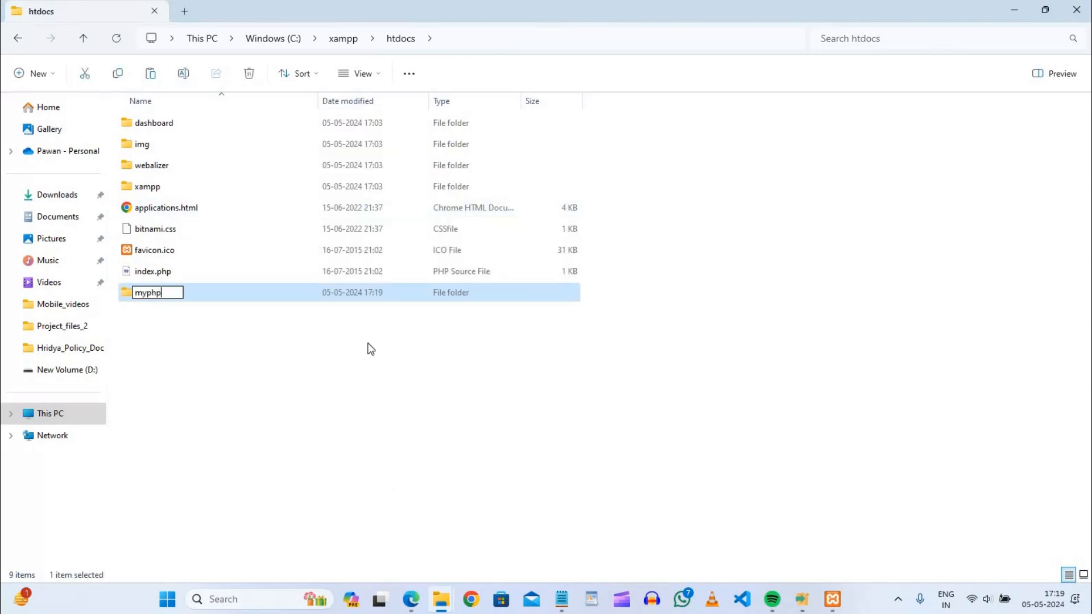
{"action": "key", "text": "Return"}
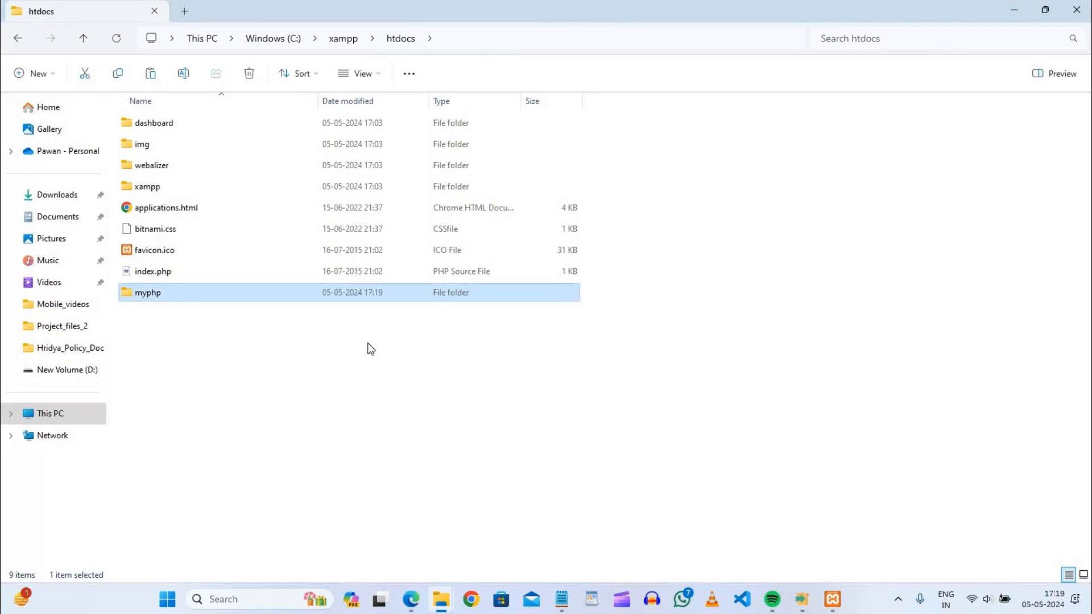
{"action": "key", "text": "Return"}
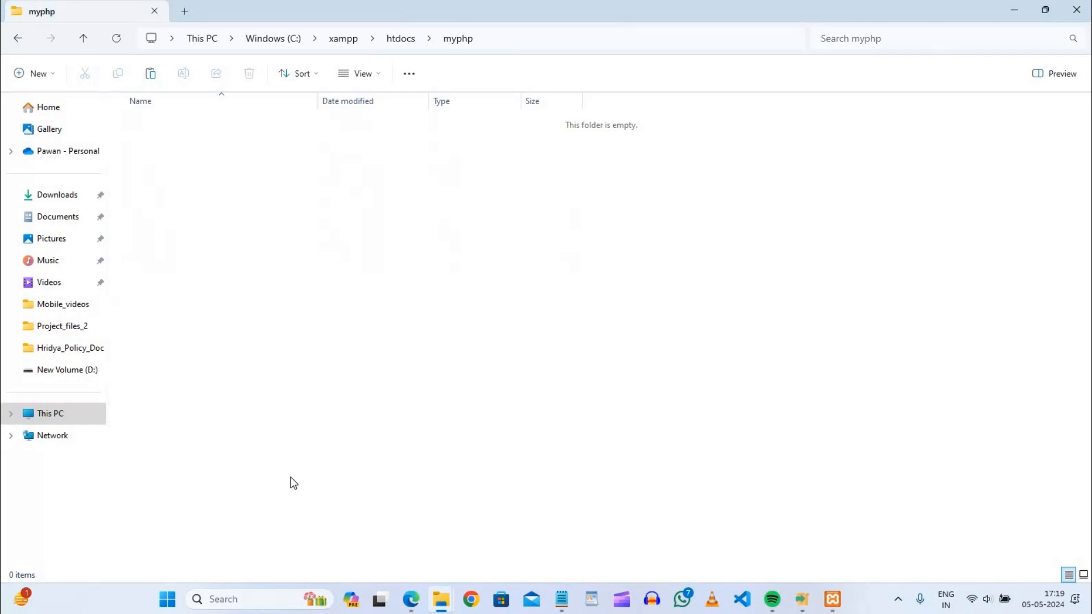
Launch Visual Studio Code, maximize its window and have the myphp folder open as the workspace.
{"action": "left_click", "coordinate": [239, 604]}
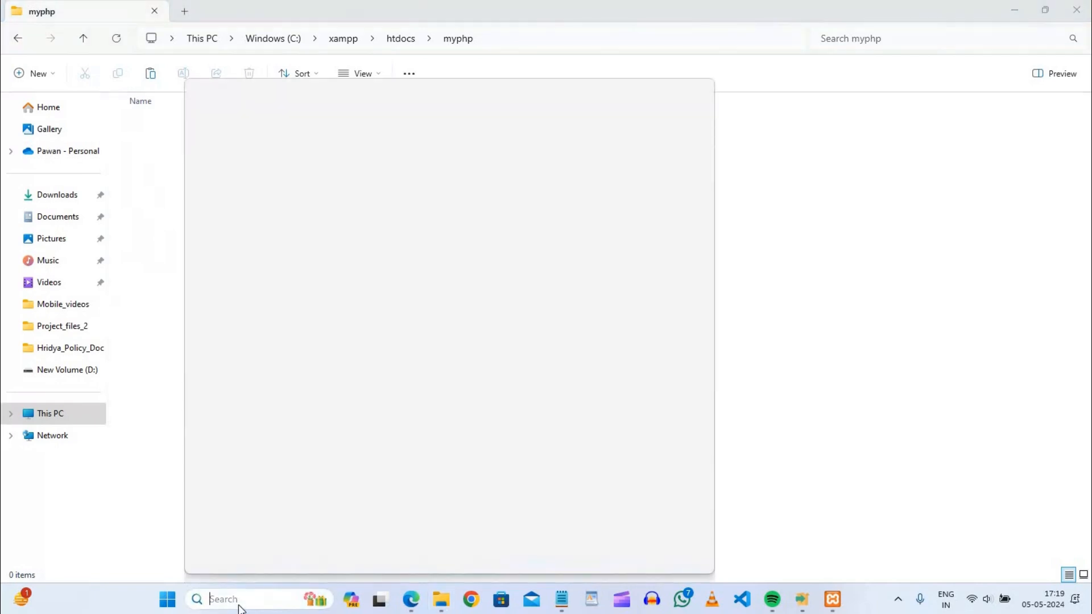
{"action": "type", "text": "vs"}
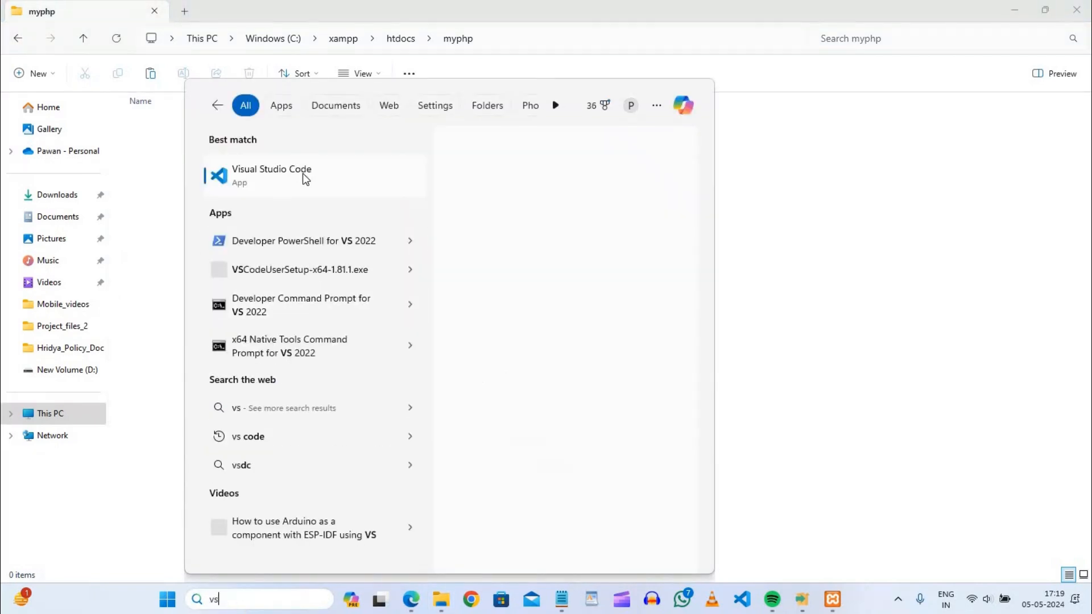
{"action": "left_click", "coordinate": [303, 176]}
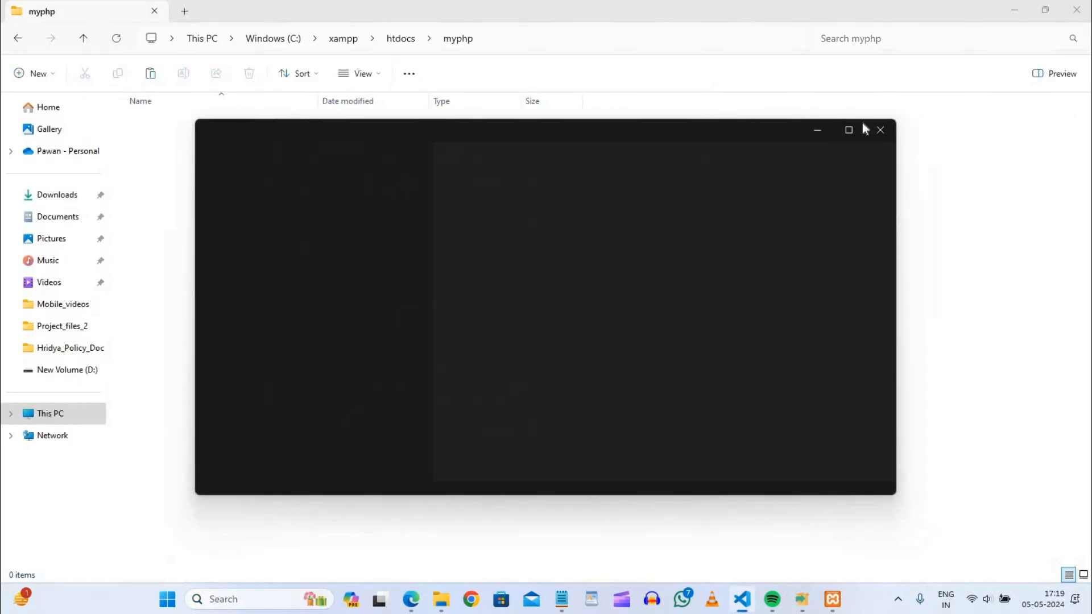
{"action": "left_click", "coordinate": [849, 130]}
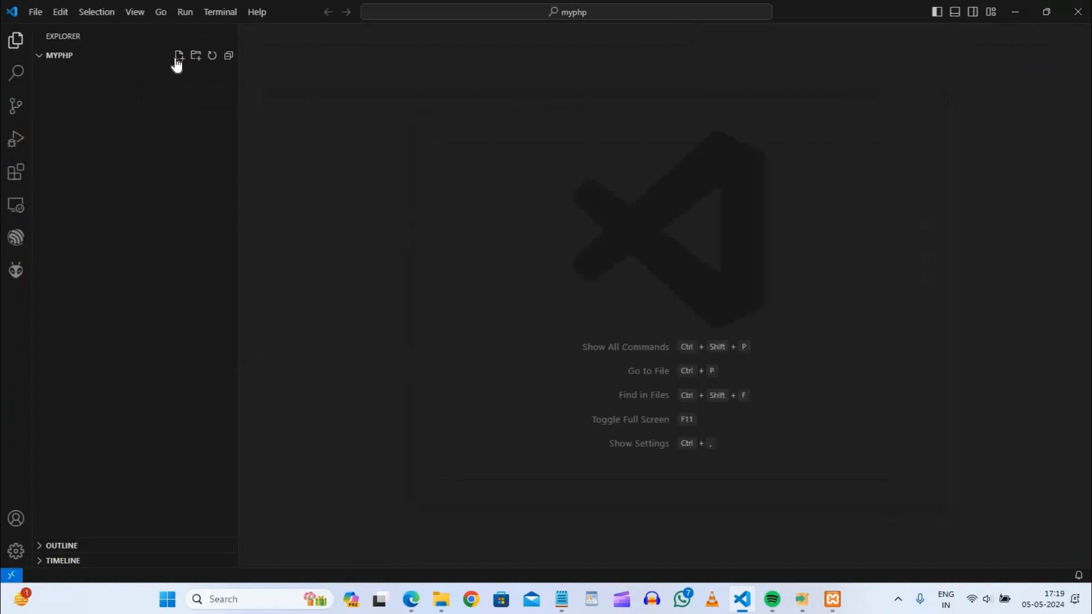
{"action": "left_click", "coordinate": [178, 60]}
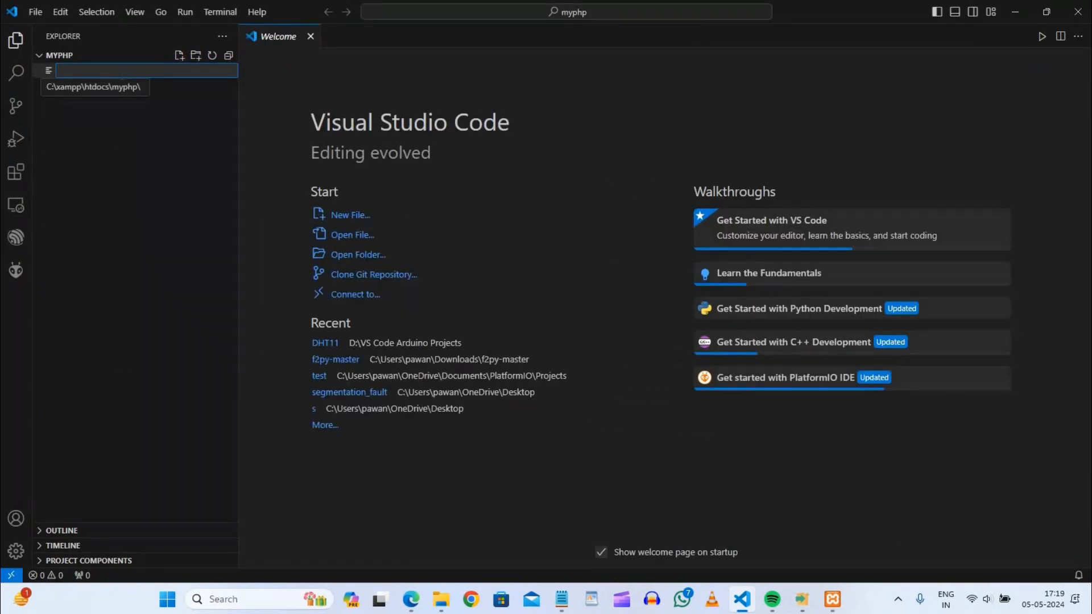
{"action": "left_click", "coordinate": [121, 74]}
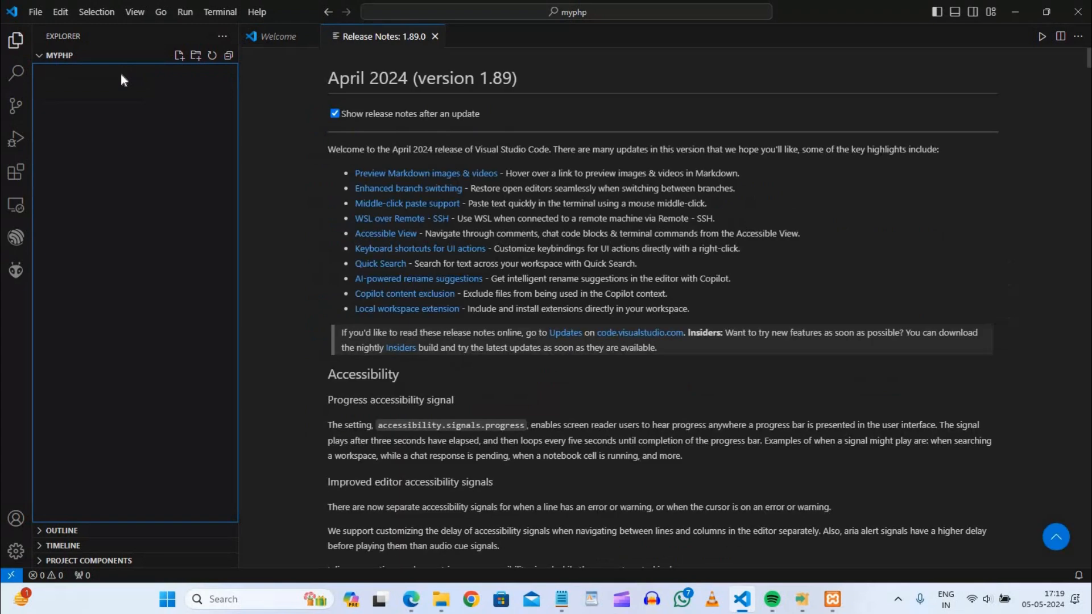
{"action": "left_click", "coordinate": [57, 55]}
{"action": "left_click", "coordinate": [83, 58]}
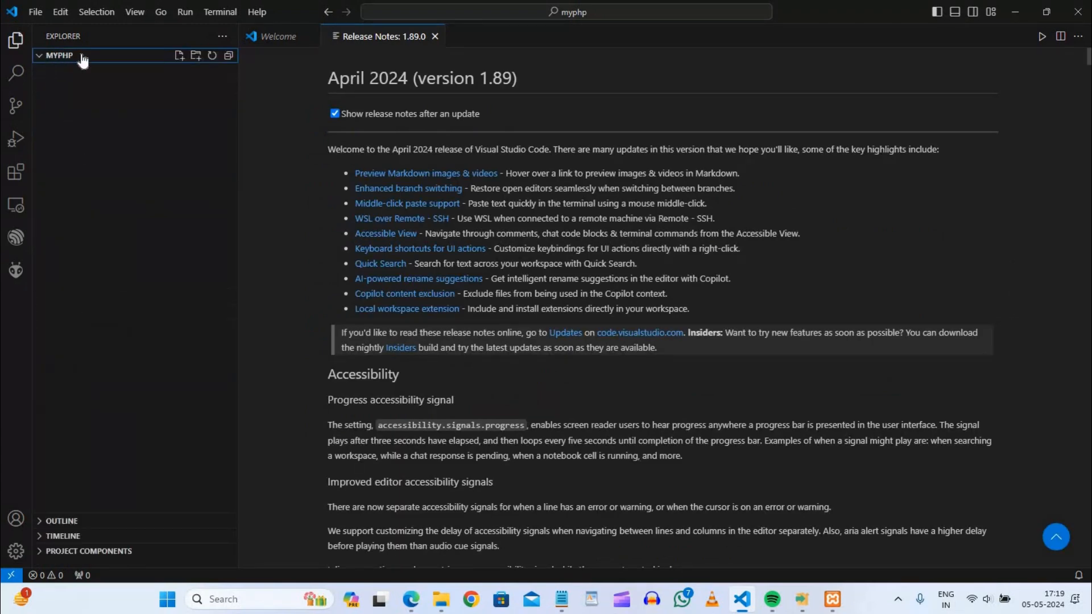
Create a new file named myphp.php in the myphp folder.
{"action": "left_click", "coordinate": [180, 55]}
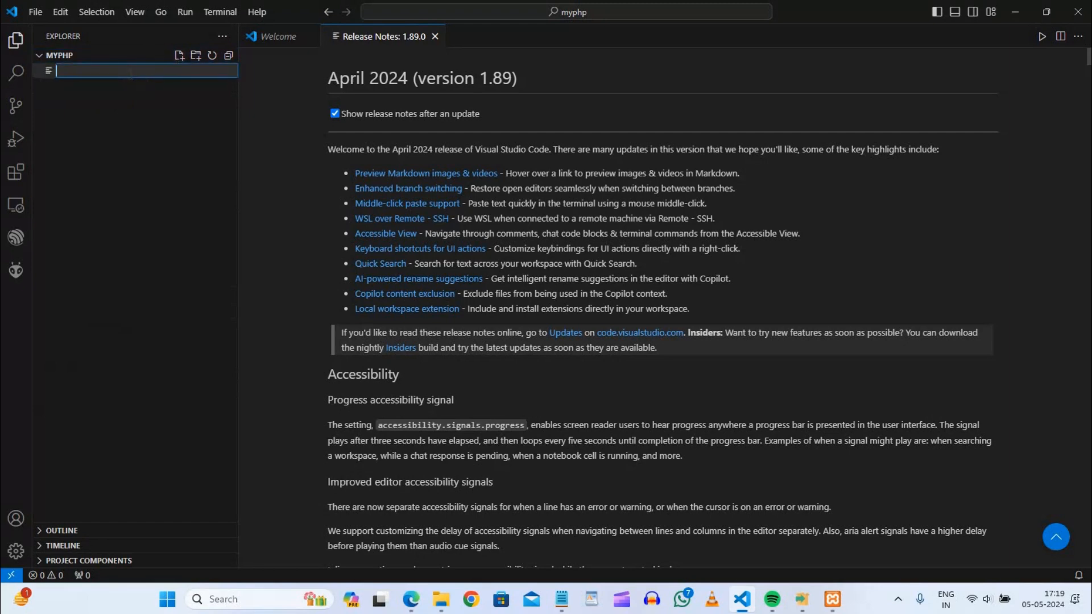
{"action": "type", "text": "myphp.php"}
{"action": "key", "text": "Return"}
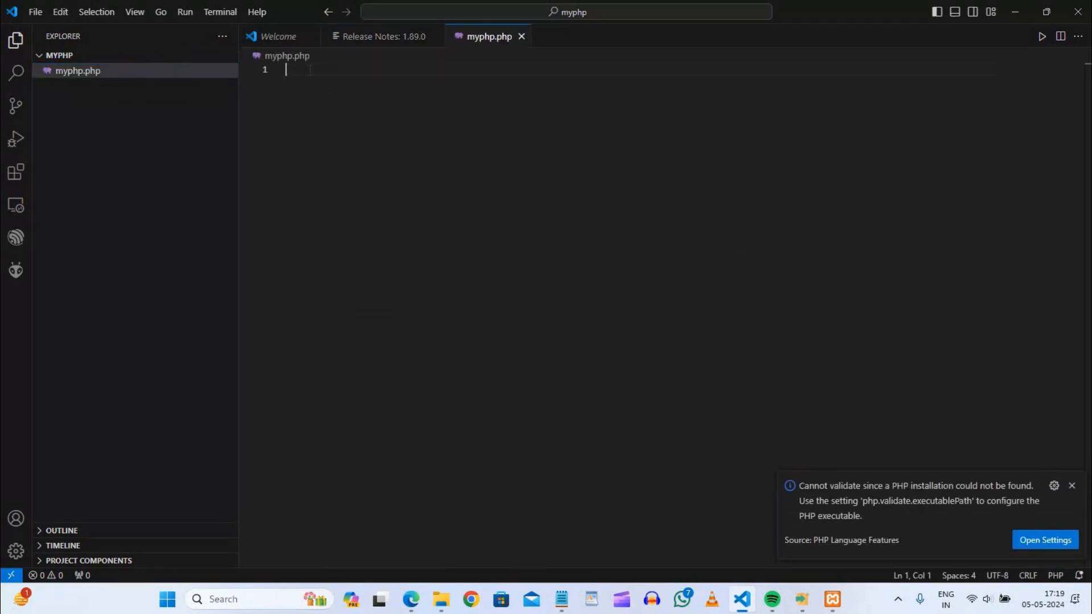
Insert a PHP script in myphp.php that echoes "This is my first PHP program" and save the file.
{"action": "type", "text": "c:\\Users\\pawan\\Downloads\\xampp-windows-x64-8.0.30-0-VS16-installer.exe"}
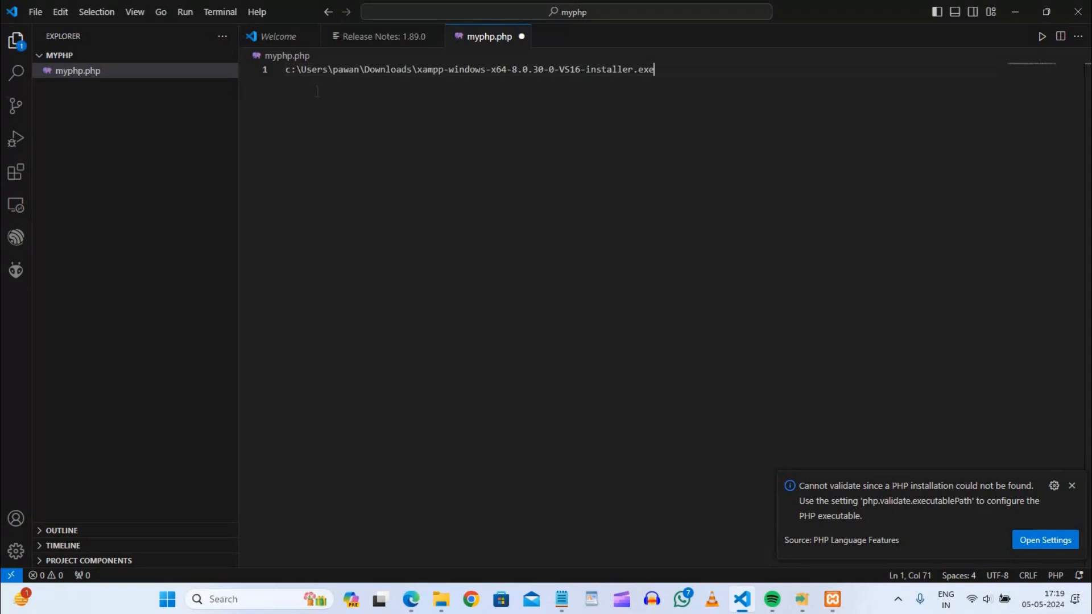
{"action": "key", "text": "ctrl+z"}
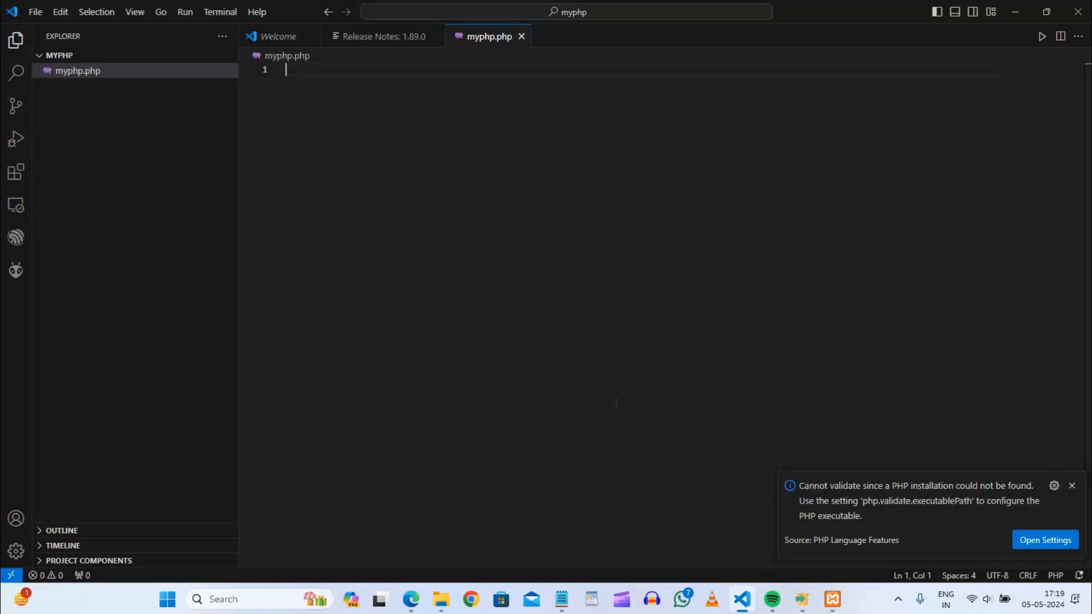
{"action": "left_click", "coordinate": [1071, 486]}
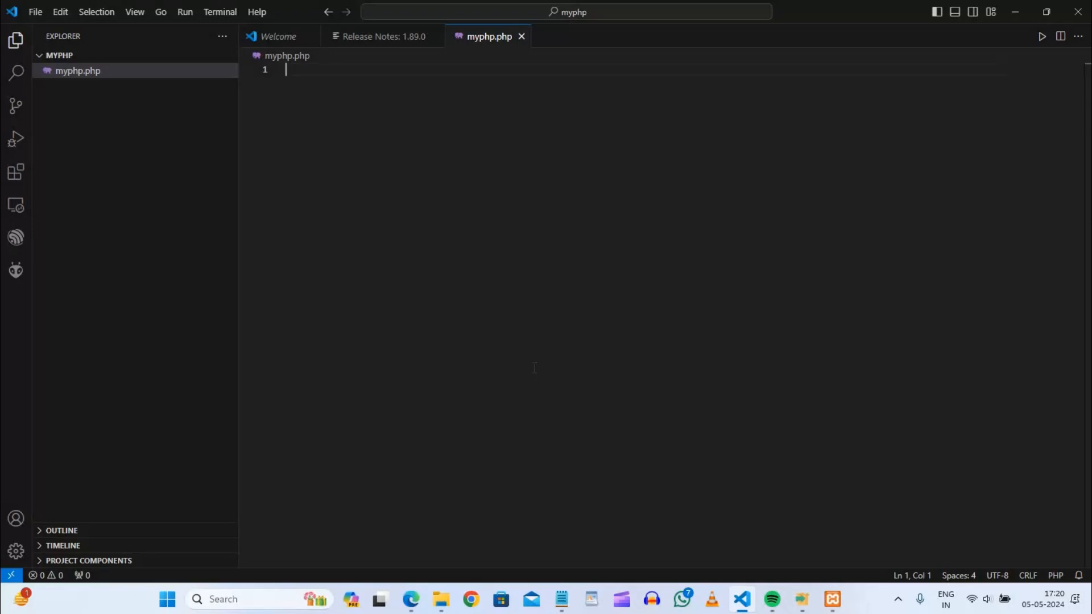
{"action": "type", "text": "<?php echo \"This is my first PHP program\"; ?>"}
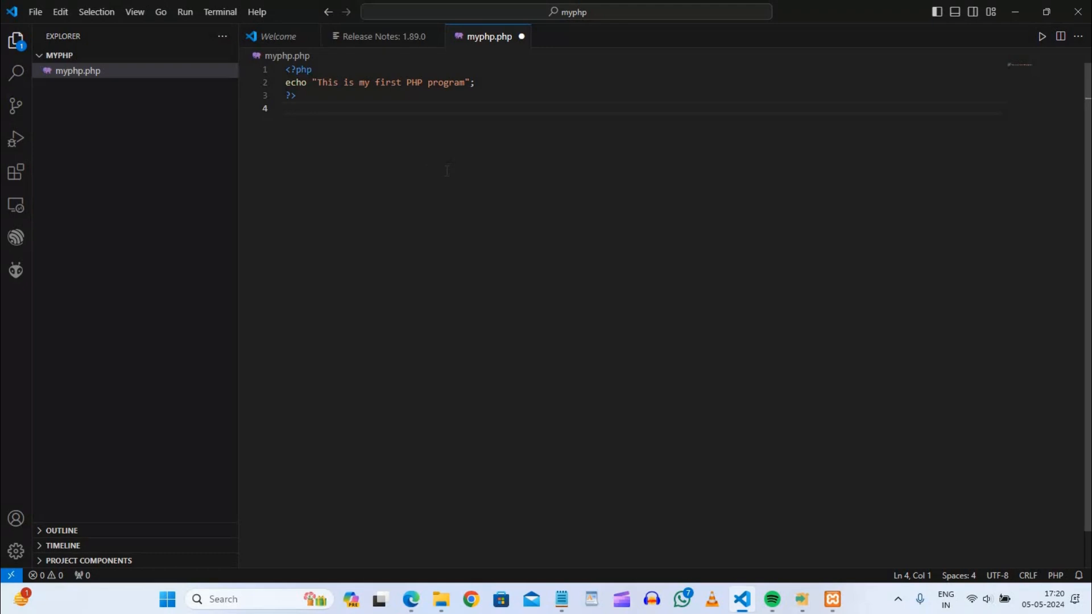
{"action": "key", "text": "ctrl+s"}
Switch to the Edge browser and load localhost/myphp/myphp.php in a new tab to run the script.
{"action": "left_click", "coordinate": [413, 601]}
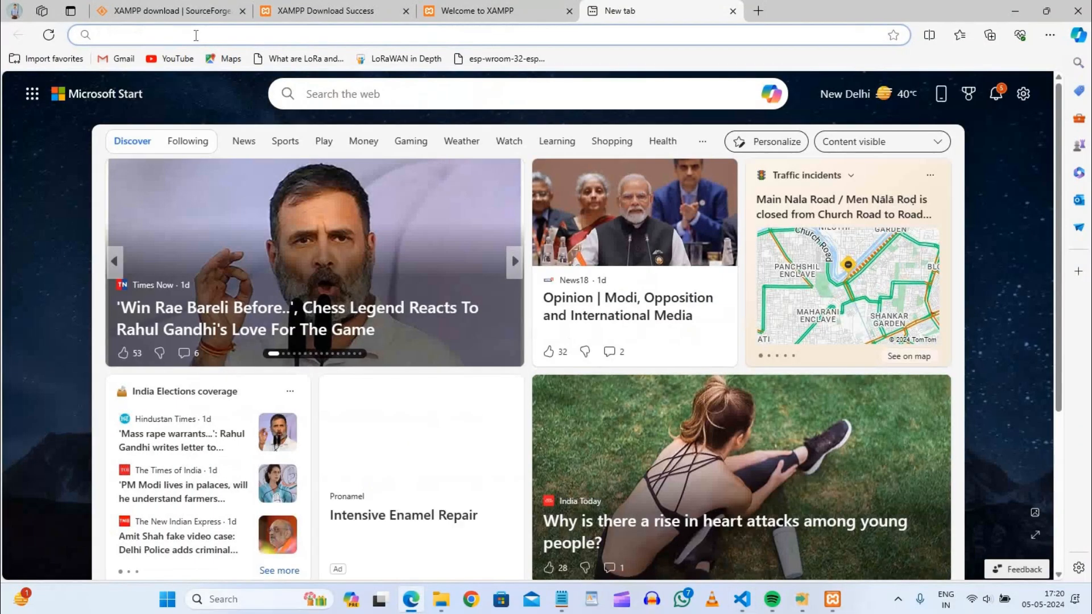
{"action": "left_click", "coordinate": [120, 32]}
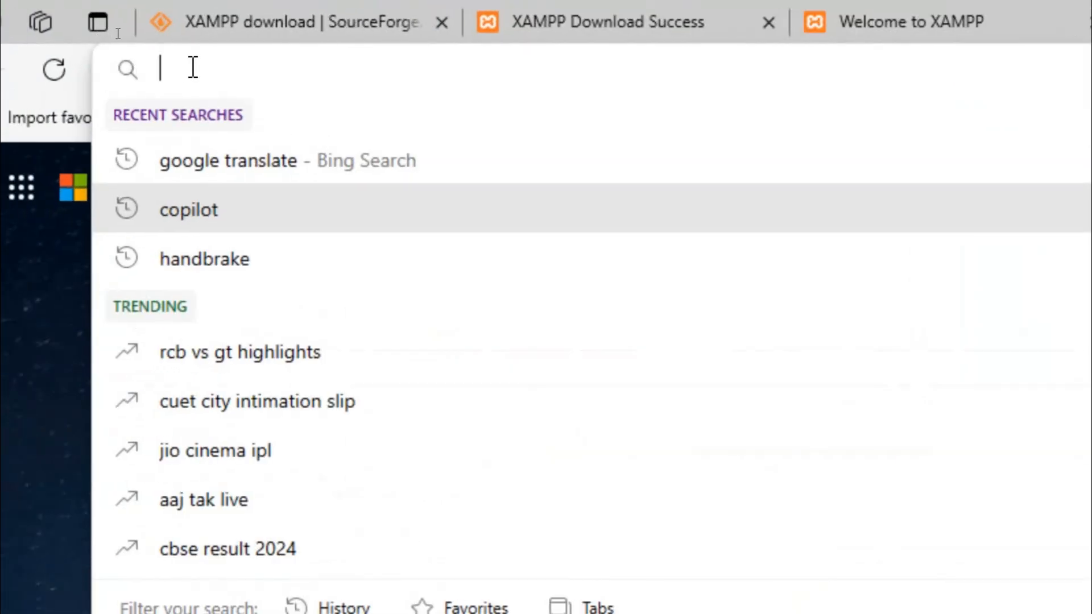
{"action": "type", "text": "local"}
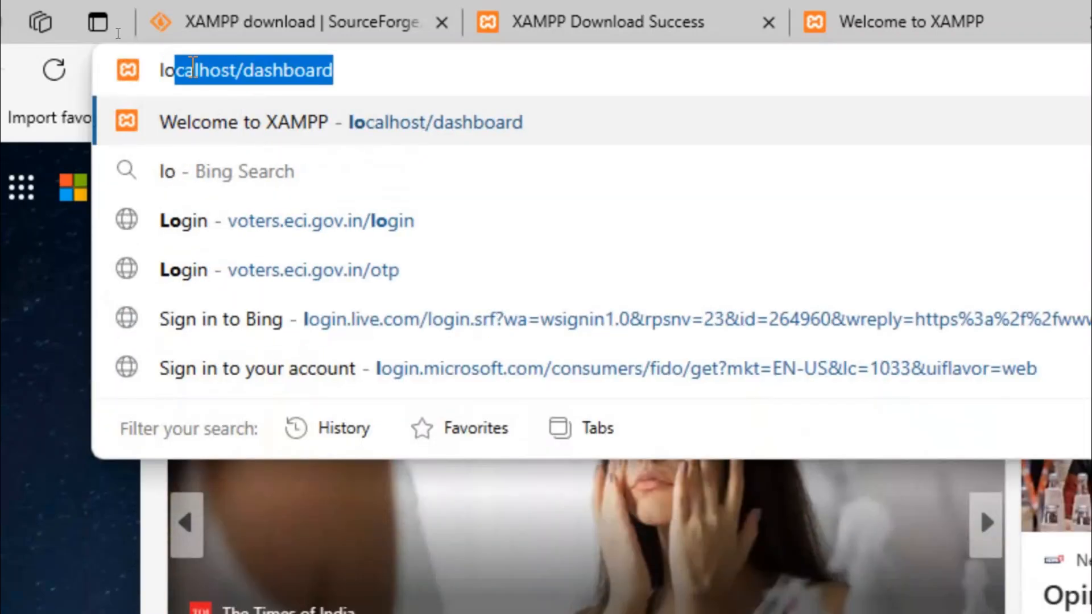
{"action": "key", "text": "Right"}
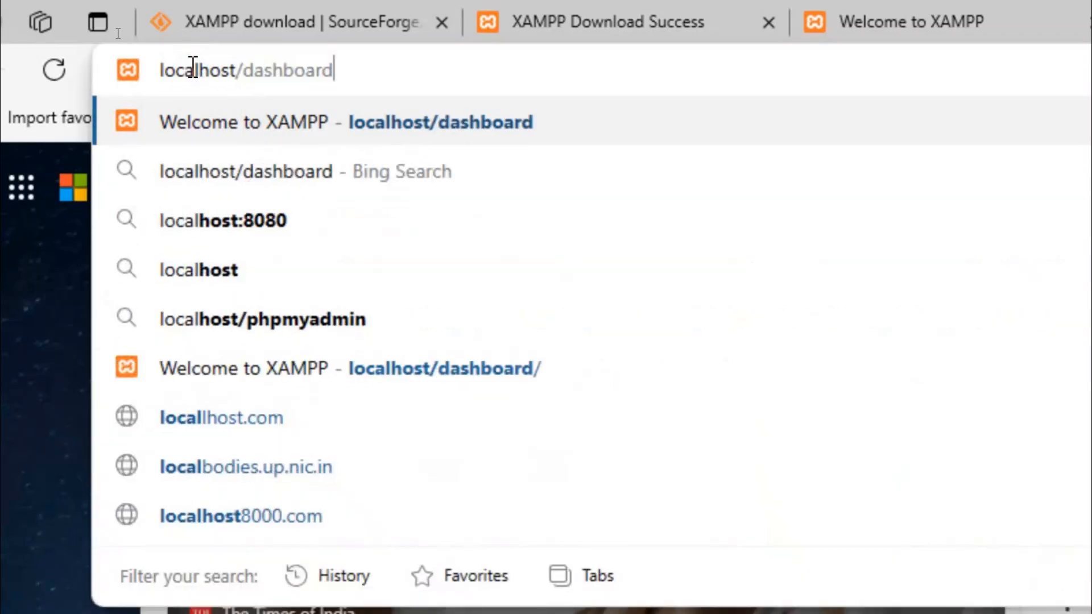
{"action": "key", "text": "BackSpace"}
{"action": "key", "text": "BackSpace"}
{"action": "key", "text": "BackSpace"}
{"action": "key", "text": "BackSpace"}
{"action": "key", "text": "BackSpace"}
{"action": "key", "text": "BackSpace"}
{"action": "key", "text": "BackSpace"}
{"action": "key", "text": "BackSpace"}
{"action": "key", "text": "BackSpace"}
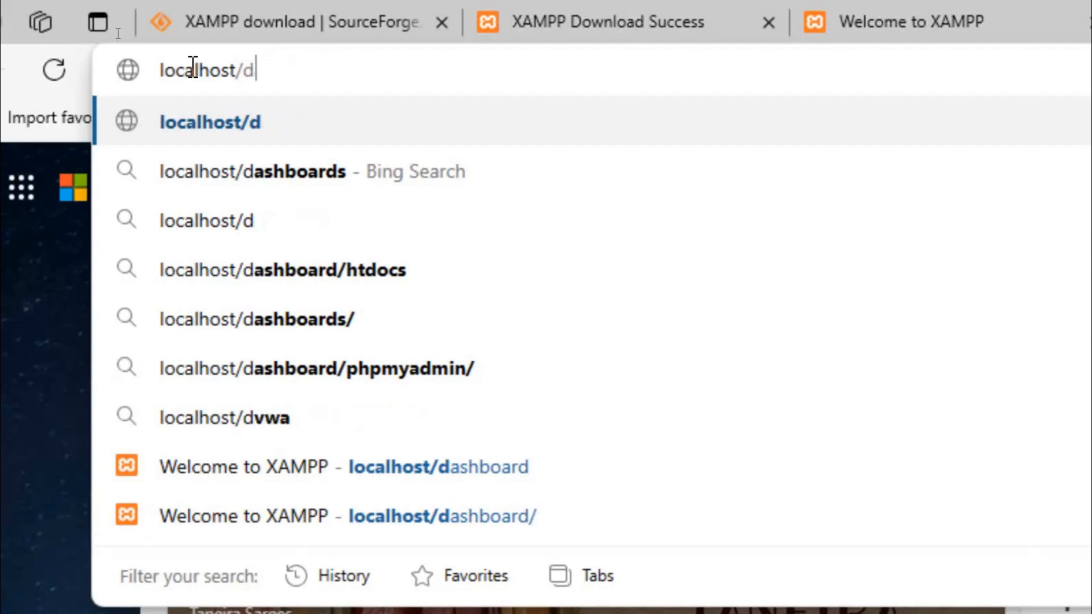
{"action": "type", "text": "myphp/"}
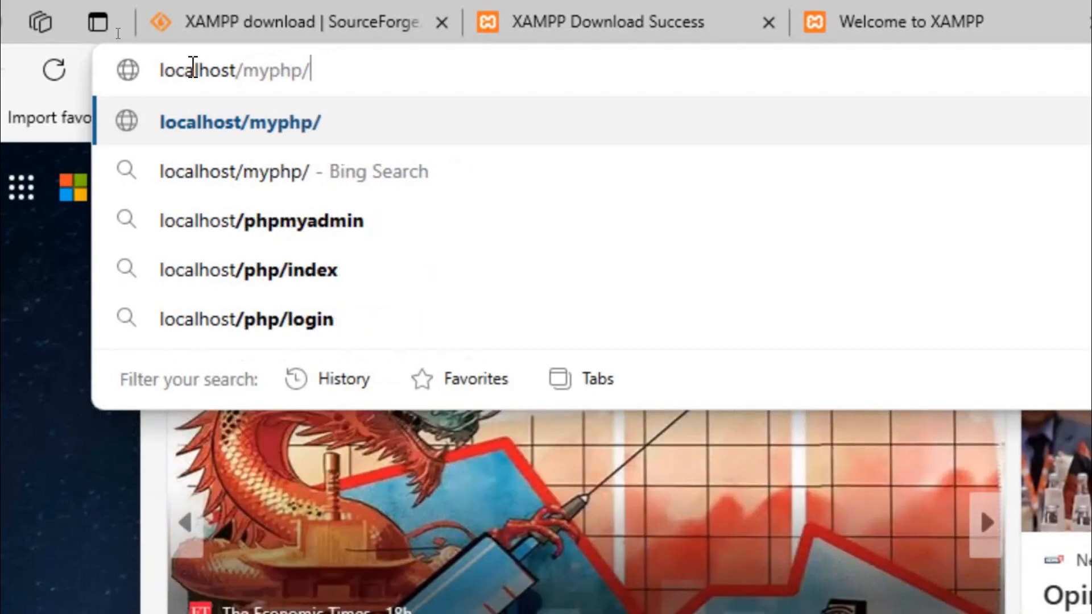
{"action": "type", "text": "myphp"}
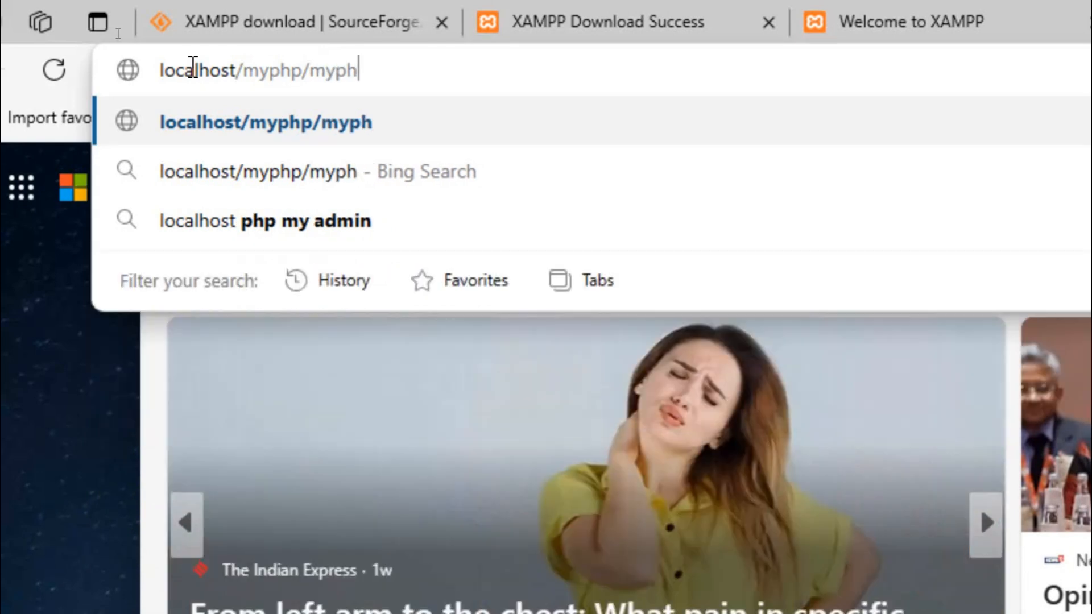
{"action": "type", "text": ".php"}
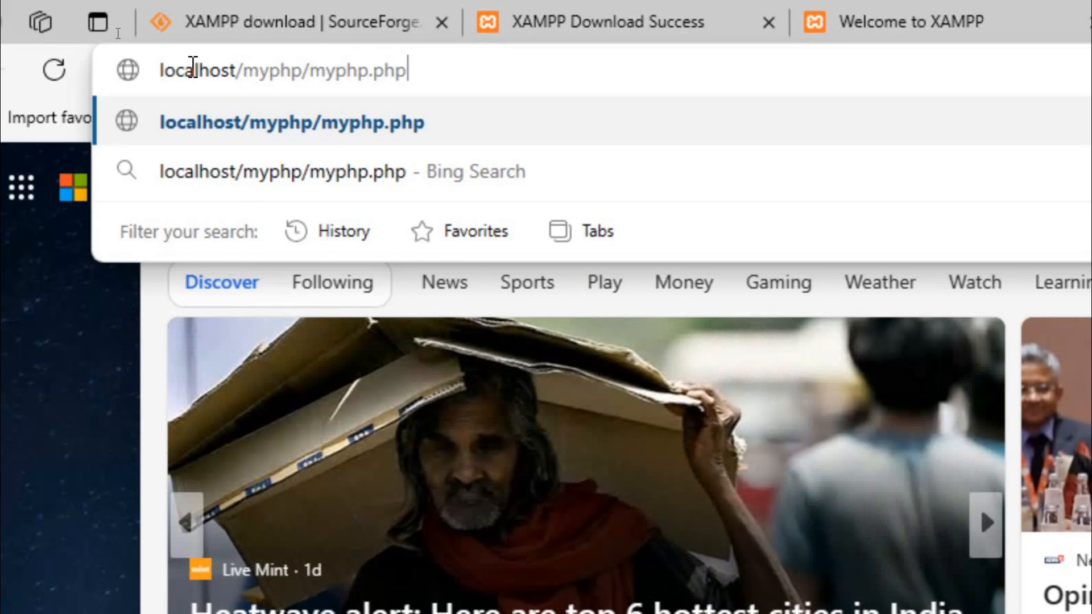
{"action": "key", "text": "Return"}
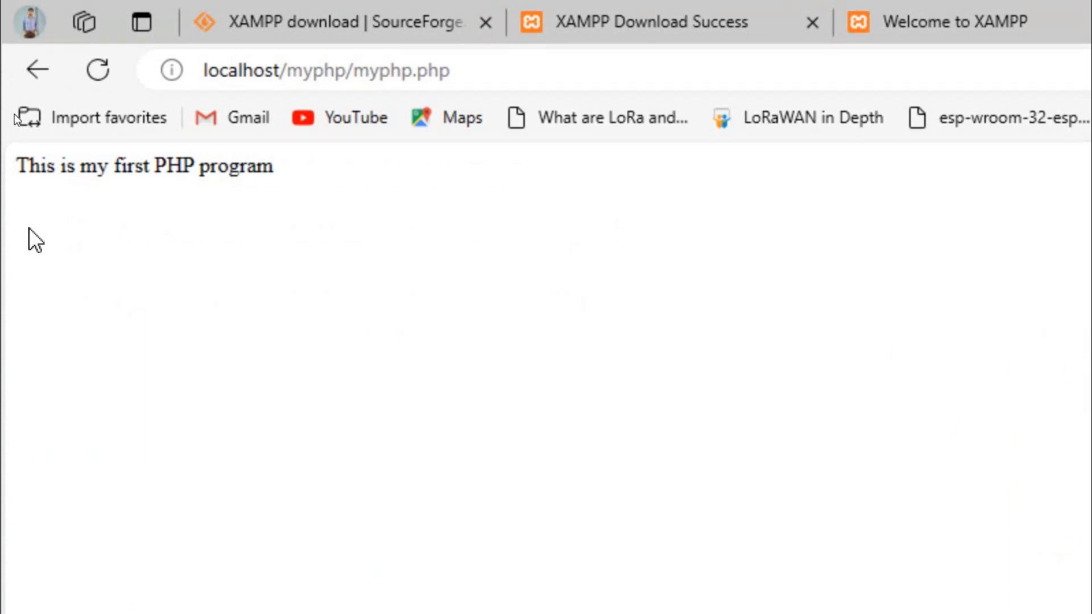
{"action": "scroll", "coordinate": [28, 227], "scroll_direction": "up", "scroll_amount": 7}
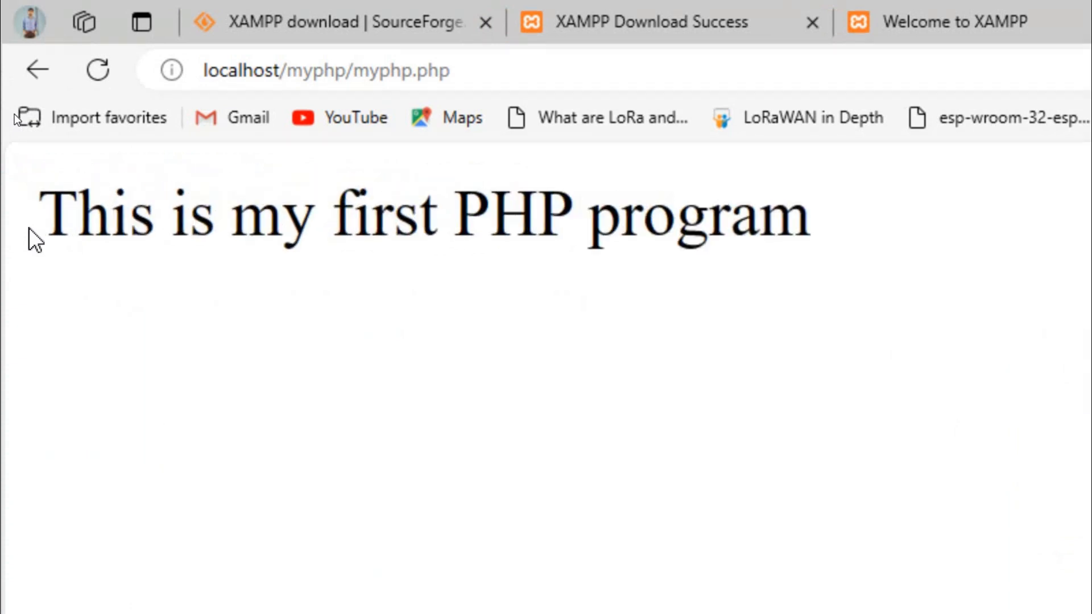
{"action": "scroll", "coordinate": [29, 228], "scroll_direction": "up", "scroll_amount": 1}
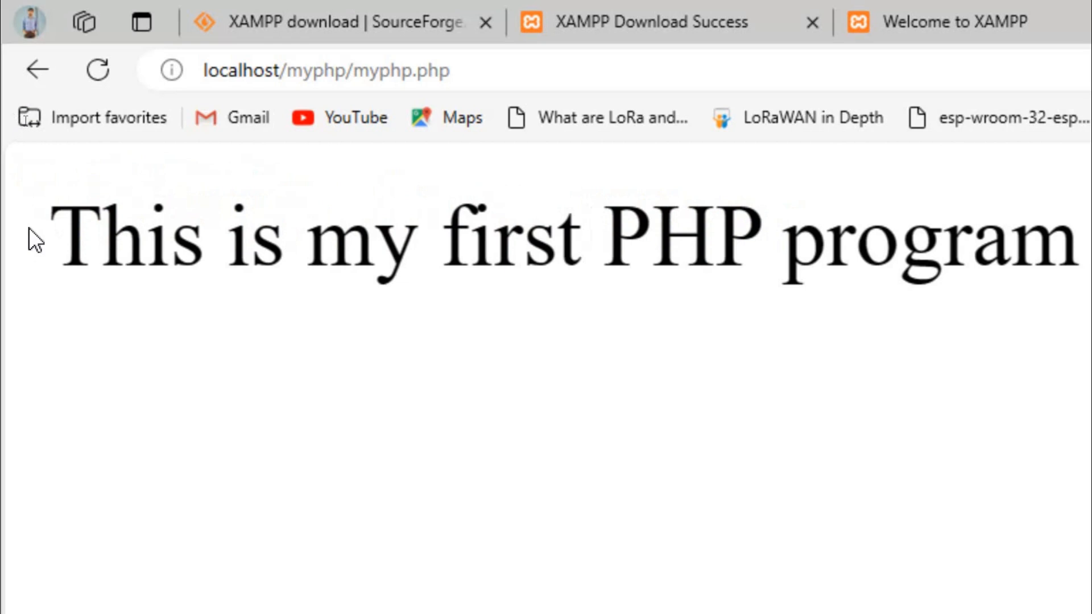